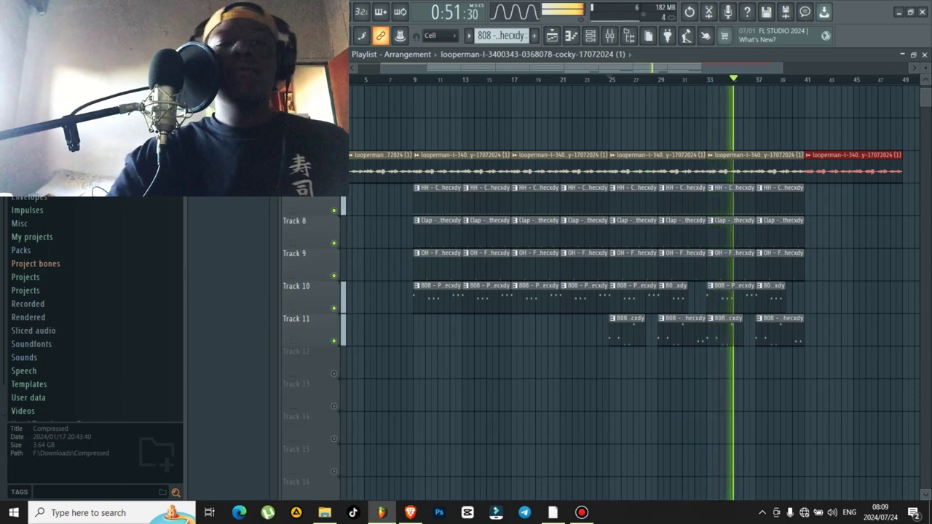
Step: Record a vocal take on track 1 over the intro loop, ending around bar 8, and return to the playlist
scroll(626, 291, "up", 3)
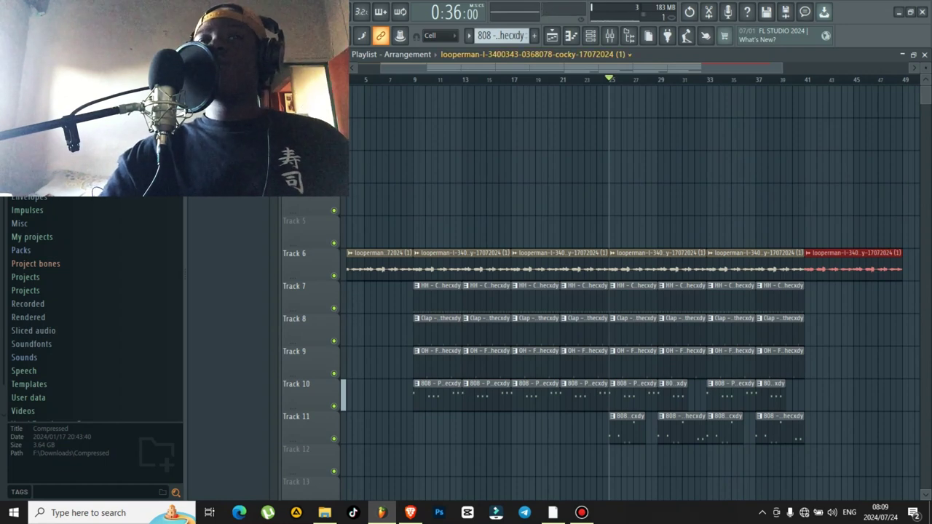
key("F9")
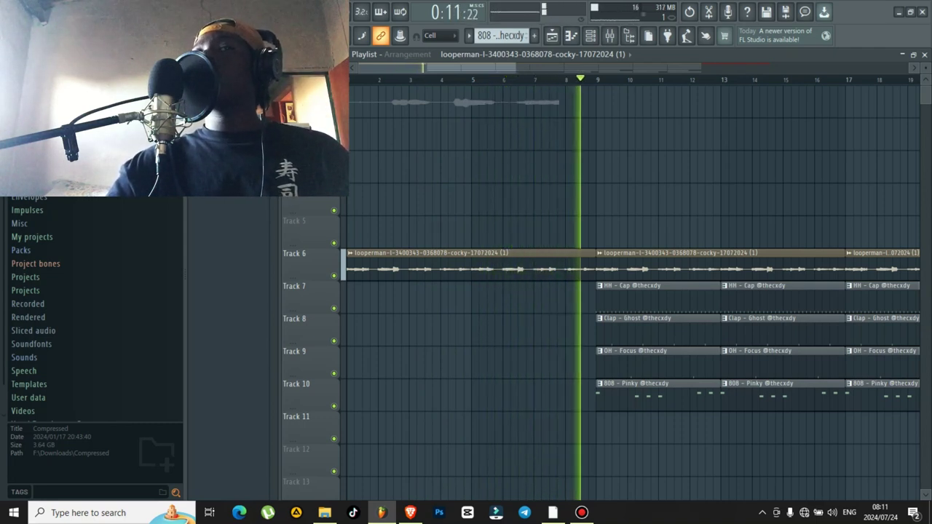
key("space")
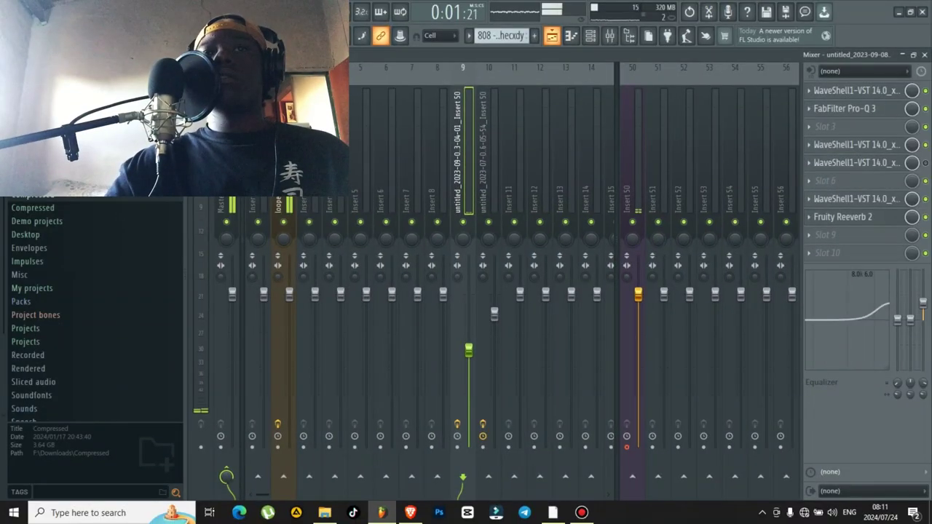
key("F5")
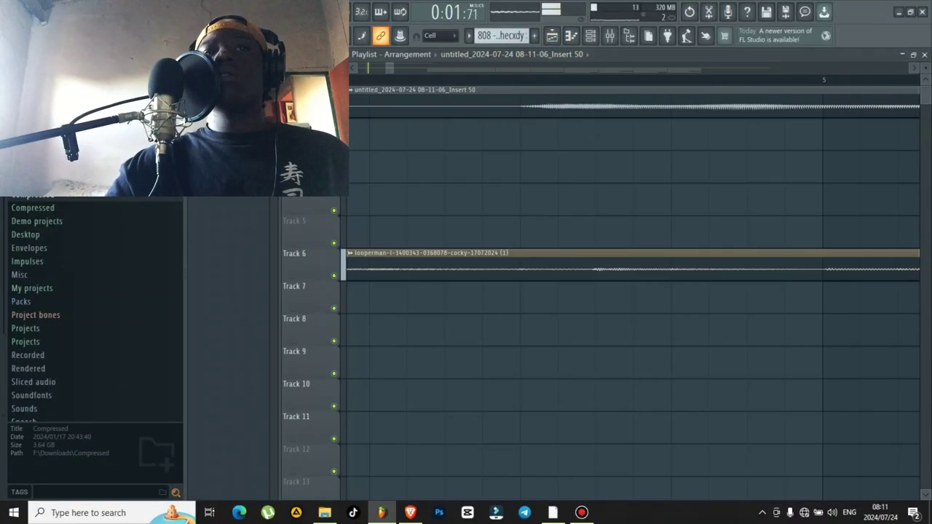
scroll(634, 292, "down", 5)
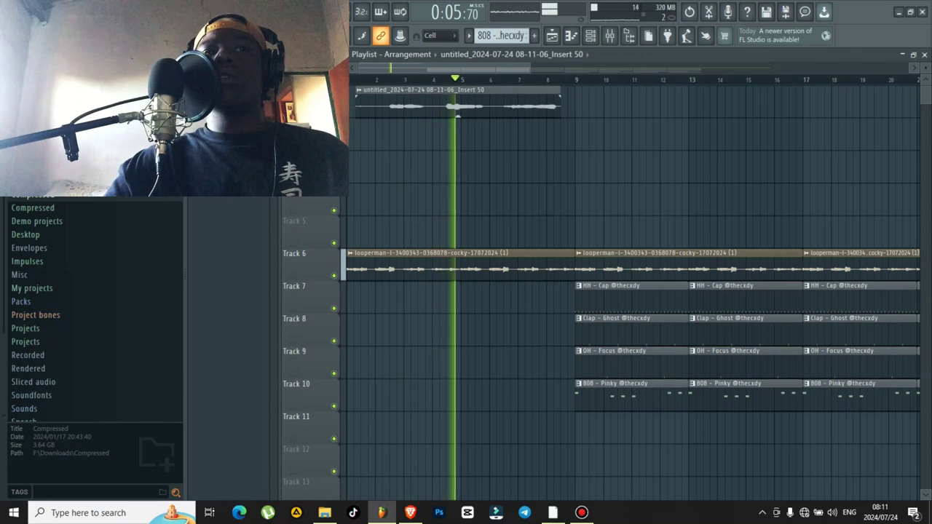
Step: Review the Waves Tune Real-Time settings on mixer insert 9 and raise that insert's volume fader slightly
key("F9")
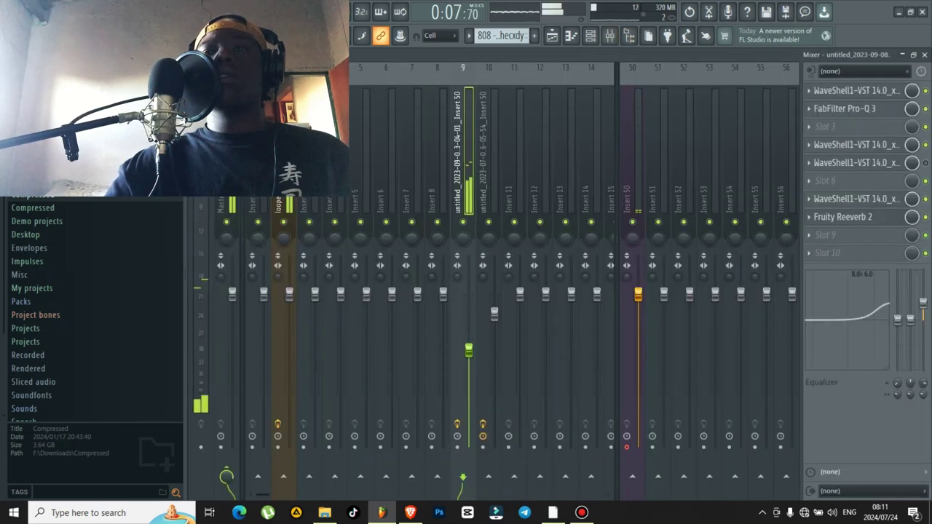
left_click(857, 91)
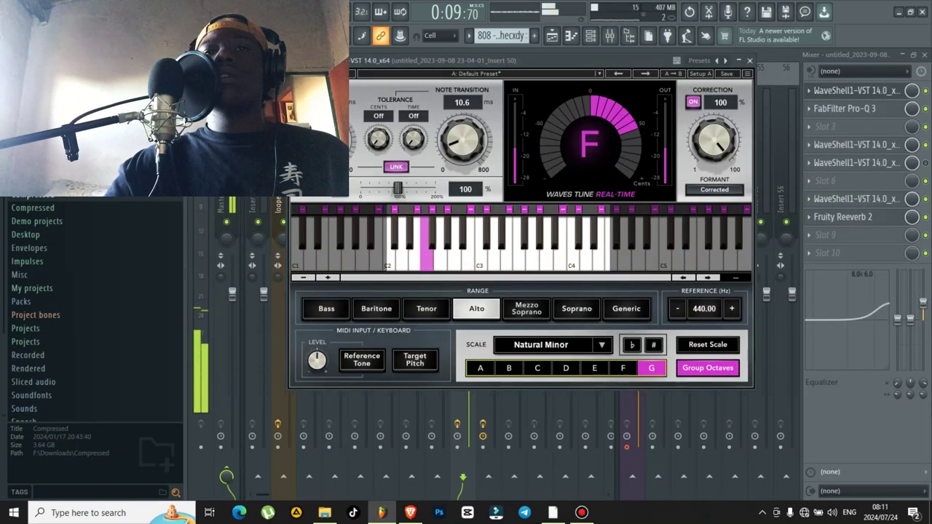
left_click(751, 60)
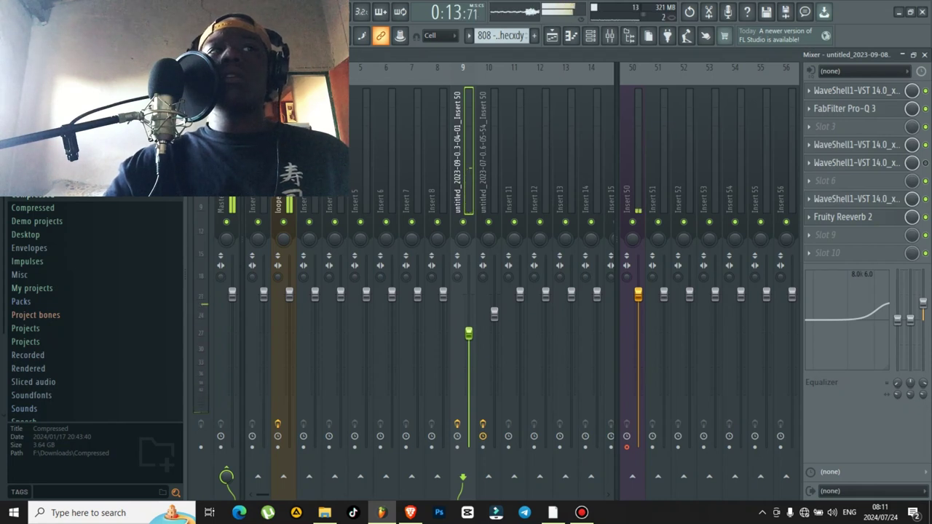
Step: Review the Waves Tune Real-Time settings on mixer insert 10, select insert 50, and return to the playlist
left_click(486, 152)
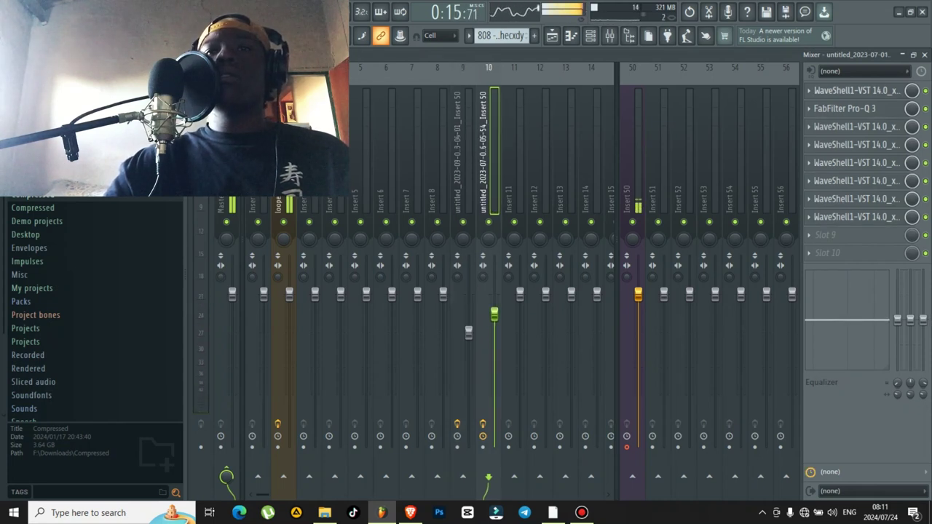
left_click(857, 91)
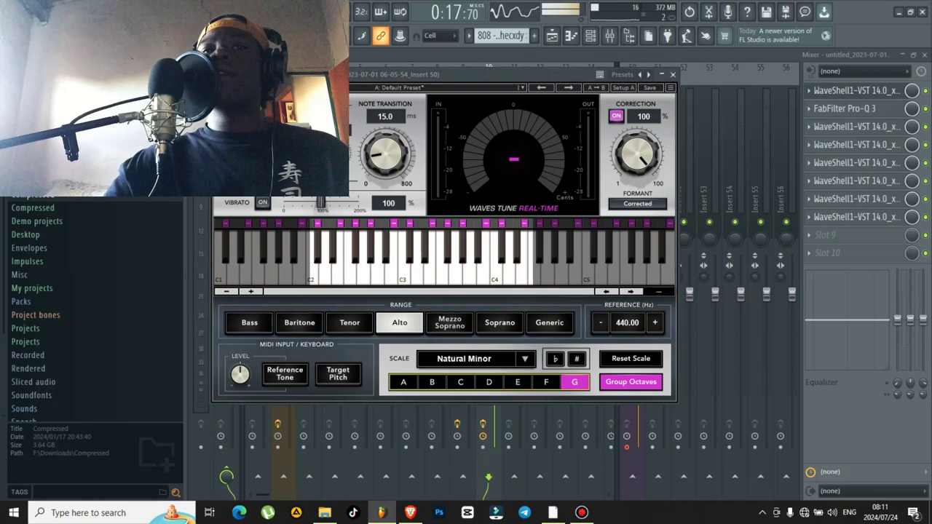
left_click(673, 74)
left_click(633, 146)
left_click(552, 36)
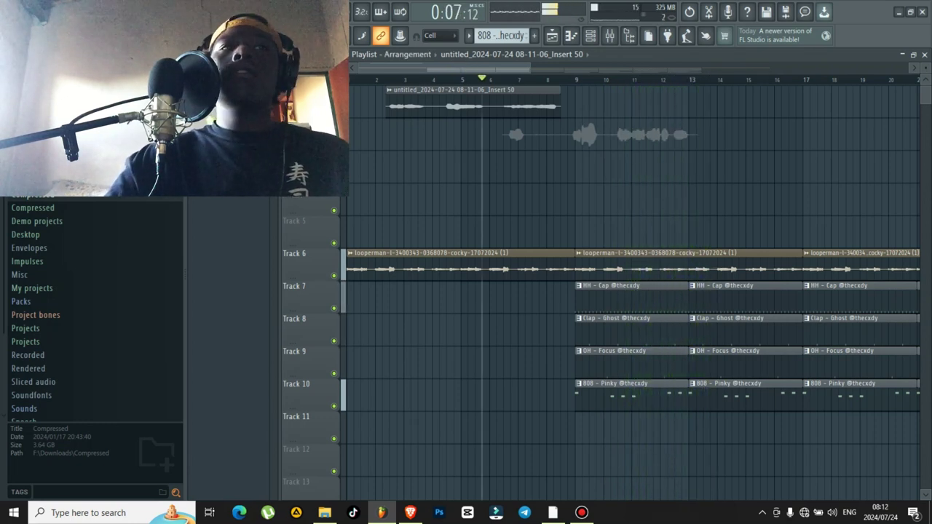
Step: Cut the second vocal take at about bar 9 and move the section starting there from track 3 to track 2
scroll(575, 138, "up", 8)
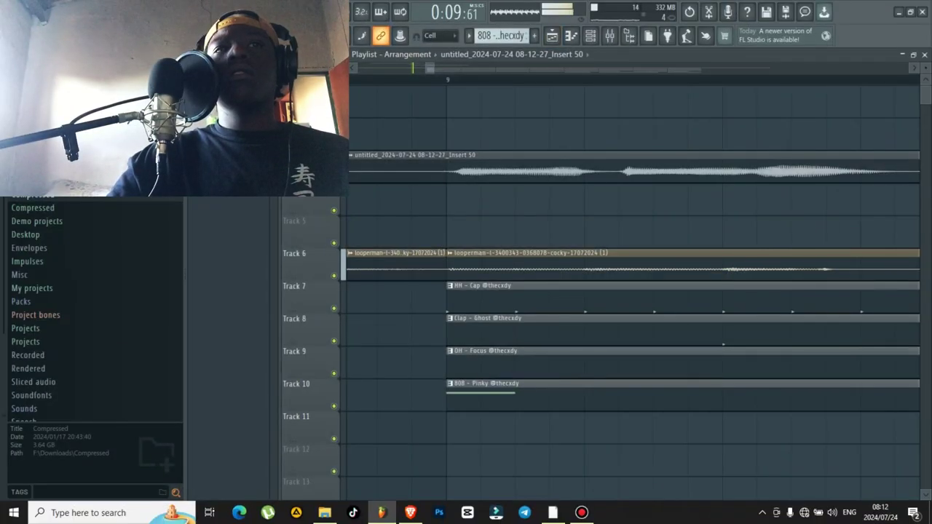
scroll(378, 199, "down", 8)
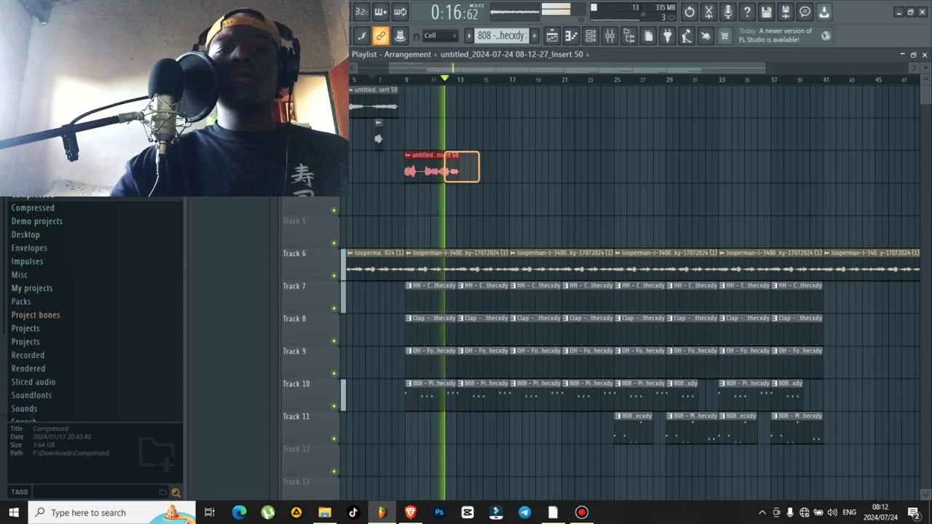
left_click_drag(433, 173, 432, 141)
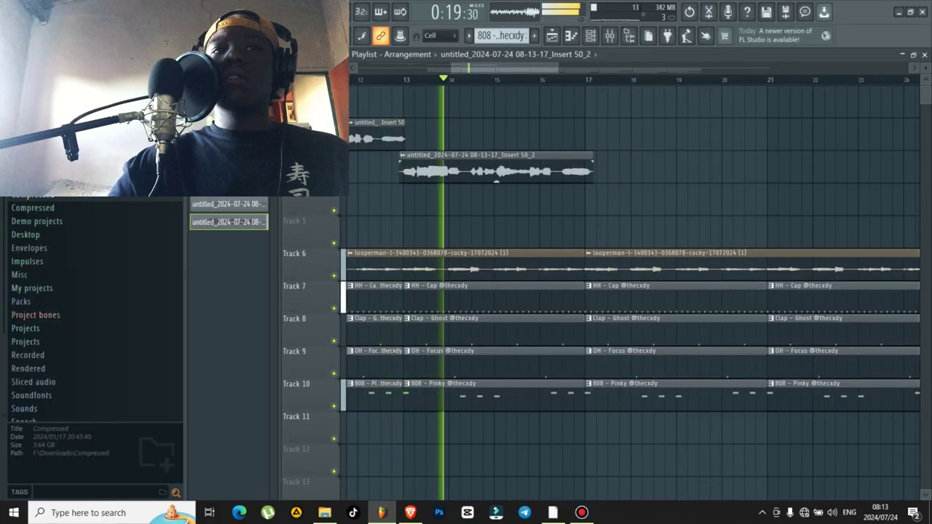
Step: Trim the track 3 vocal take to start at bar 13 and record a layered take over its opening words
scroll(401, 166, "up", 8)
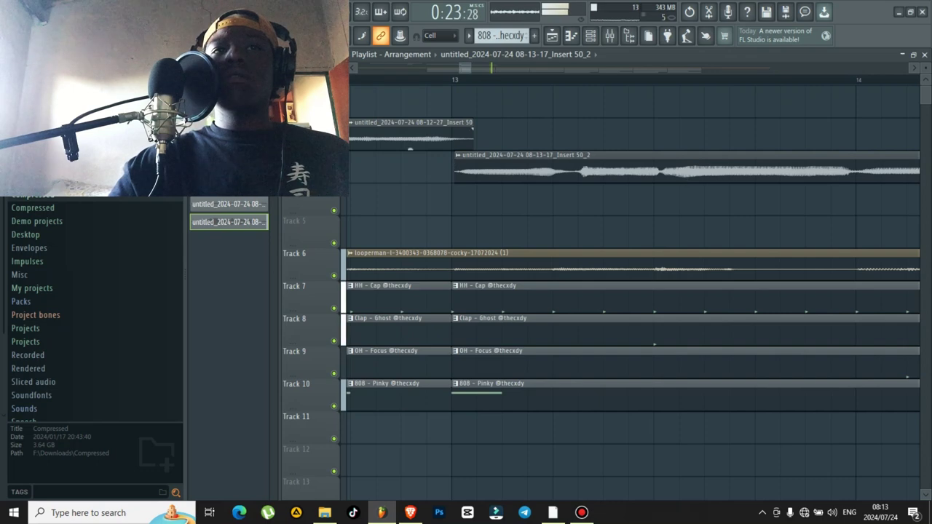
scroll(463, 168, "down", 9)
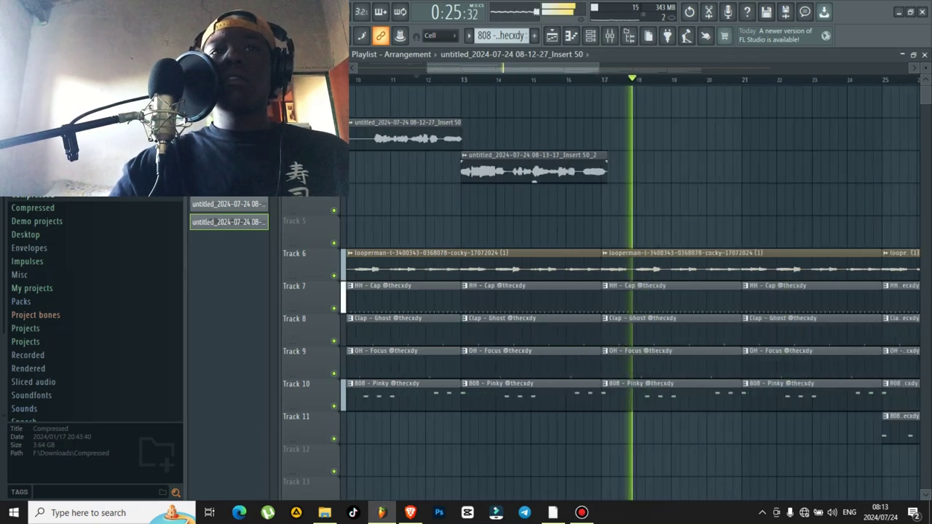
left_click(397, 80)
scroll(434, 145, "up", 2)
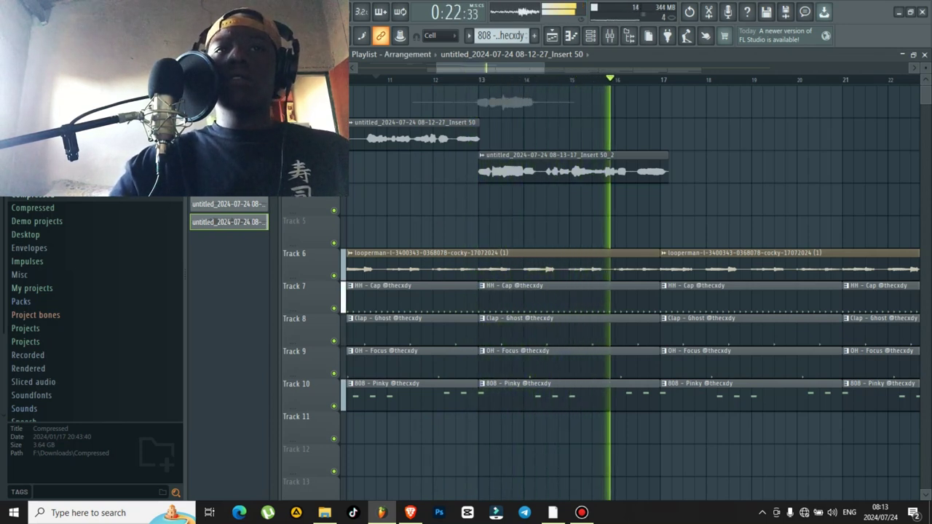
key("space")
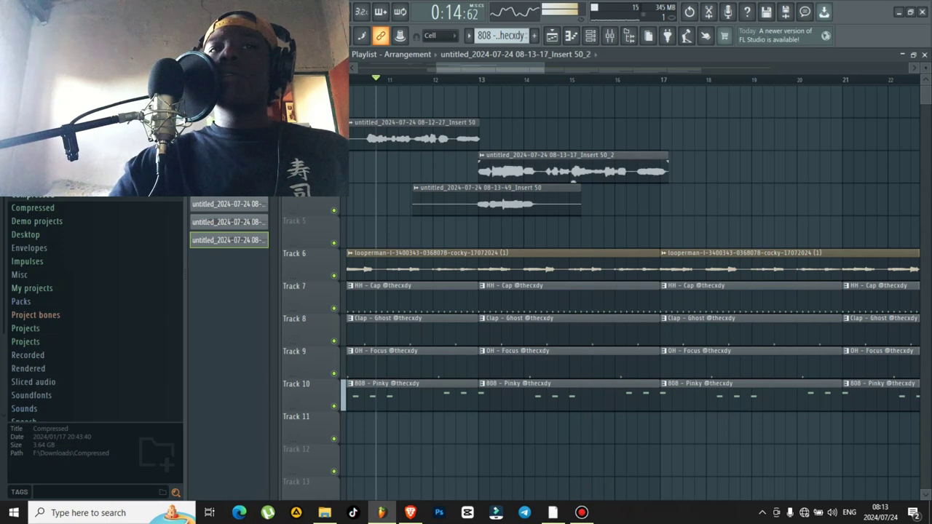
Step: Move the bar 13 vocal clip to track 1 and the layered take beneath it to track 3
left_click_drag(573, 172, 573, 106)
left_click_drag(496, 213, 497, 181)
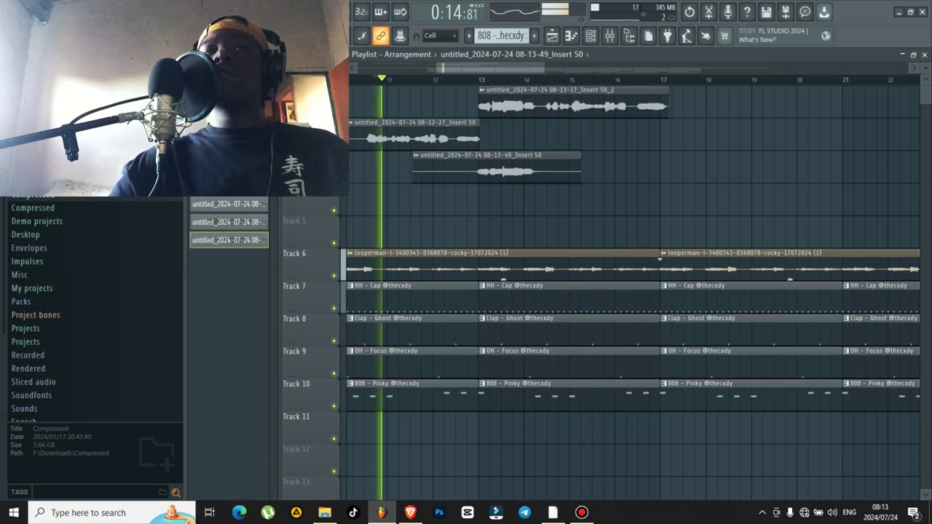
left_click(497, 172)
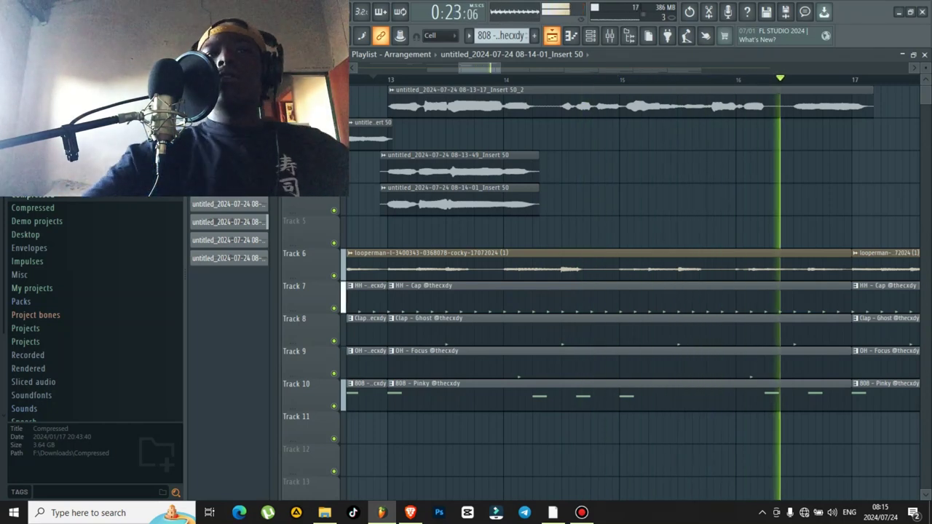
Step: Try recording a vocal take on track 2 leading into bar 17, and undo it
scroll(484, 106, "down", 5)
key("space")
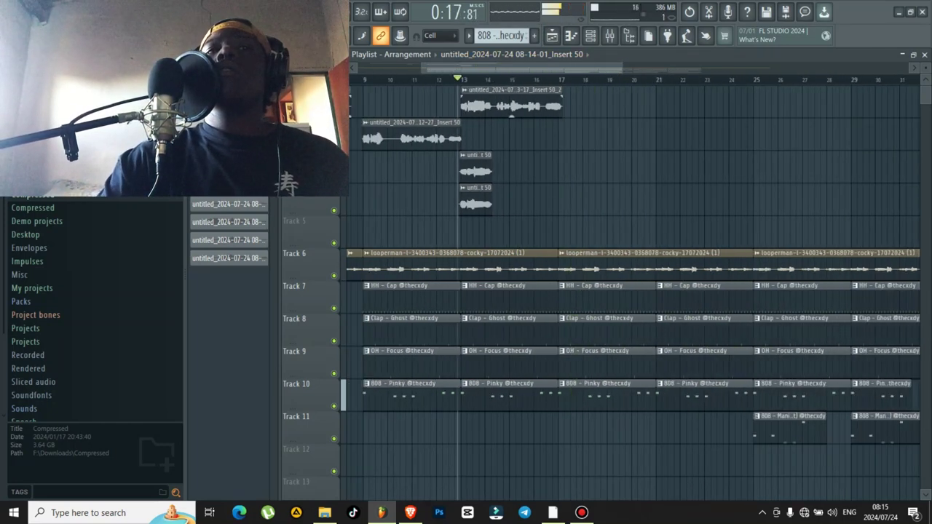
scroll(569, 81, "up", 3)
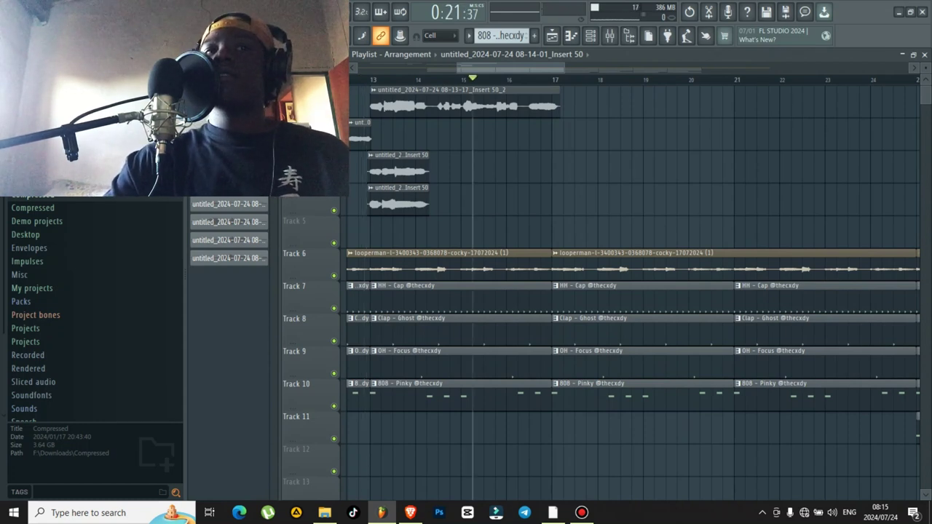
key("space")
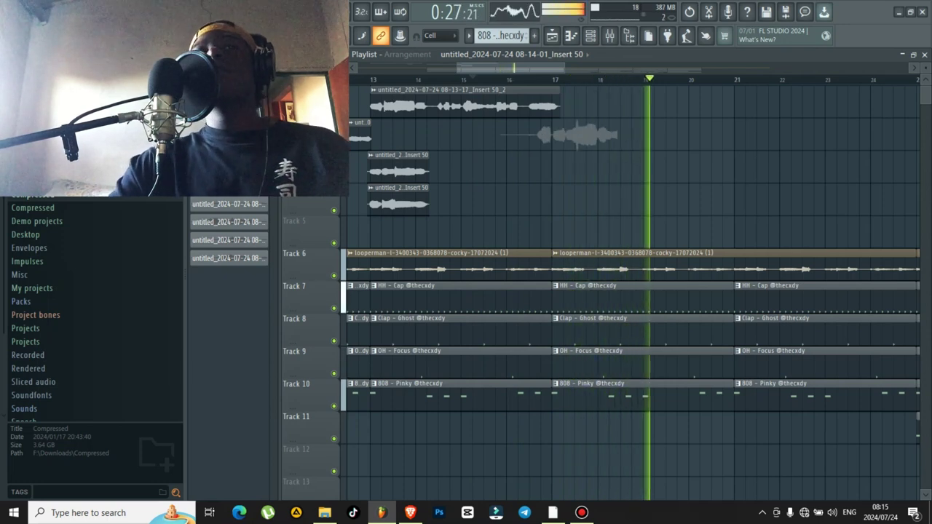
scroll(577, 135, "up", 3)
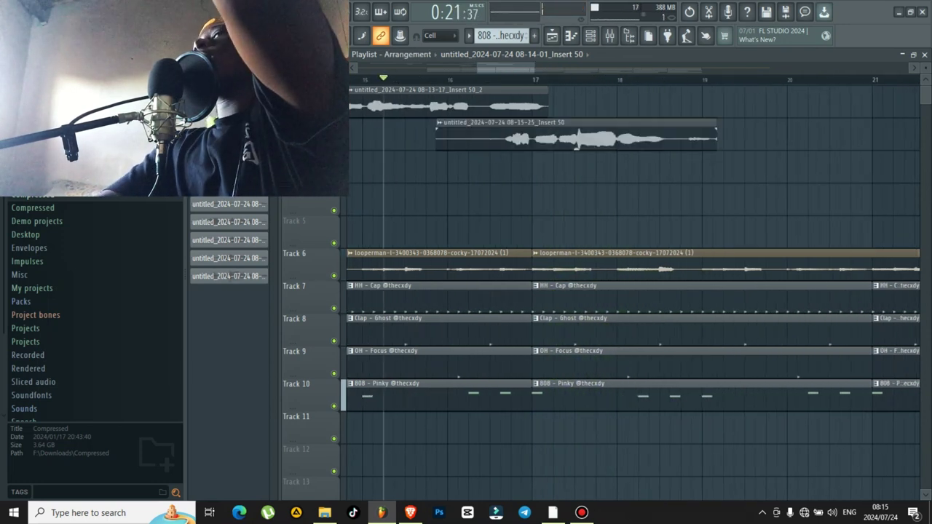
key("ctrl+z")
Step: Try two more vocal takes on track 2 from about bar 15, undoing each one
key("space")
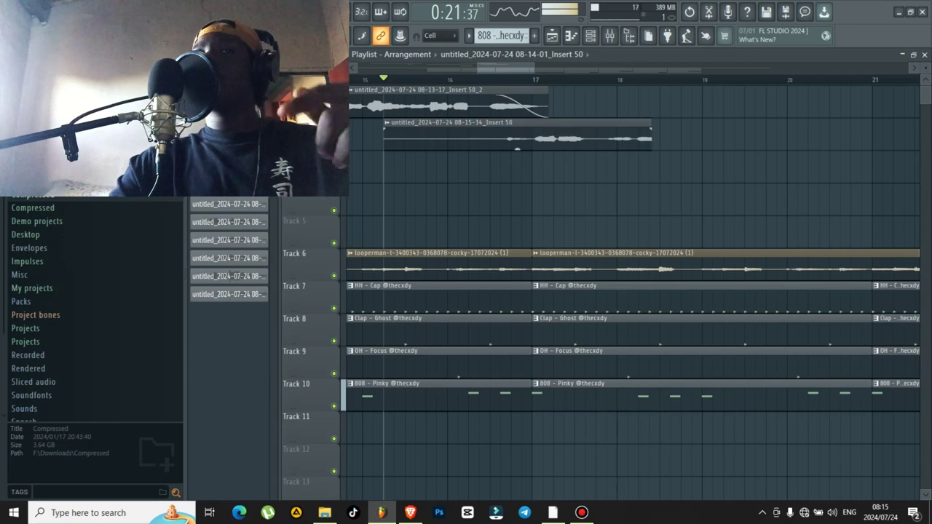
key("ctrl+z")
key("space")
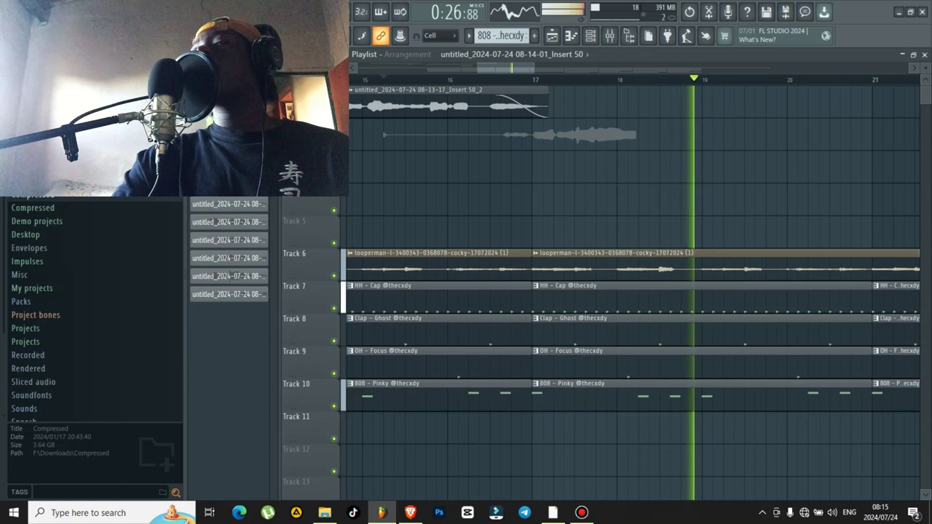
key("space")
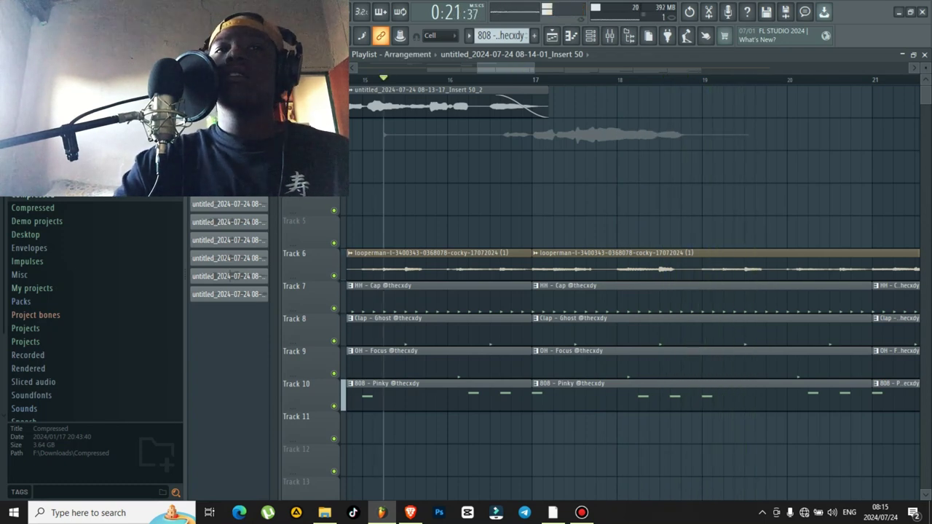
key("ctrl+z")
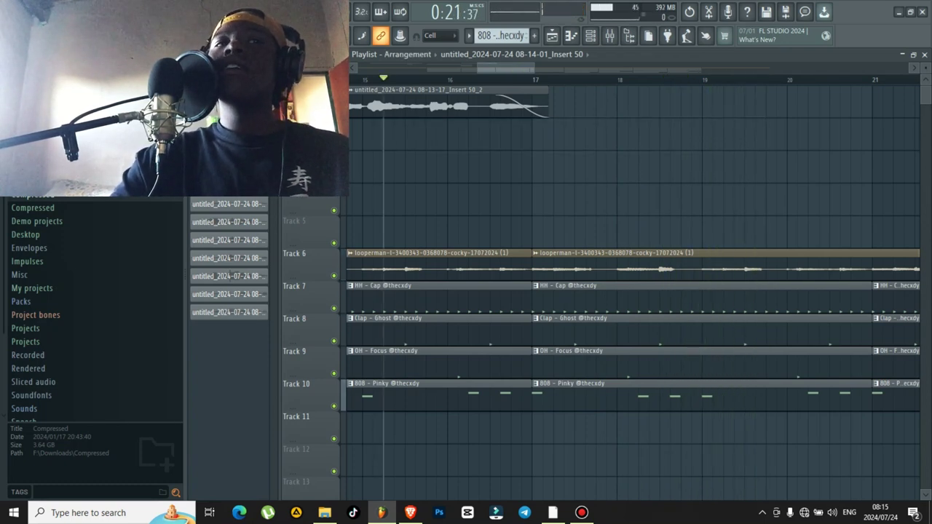
Step: Record the vocal line leading into bar 17 on track 2 and copy the two layered clips beneath it
scroll(372, 167, "down", 3)
scroll(456, 167, "up", 2)
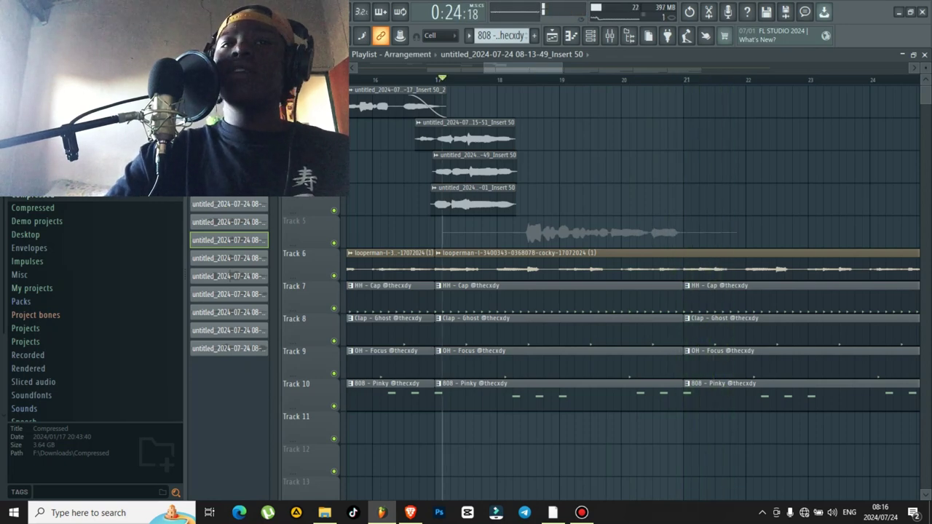
Step: Copy the vocal effects setup of mixer insert 10 onto inserts 13 and 14, and return to the playlist
key("F9")
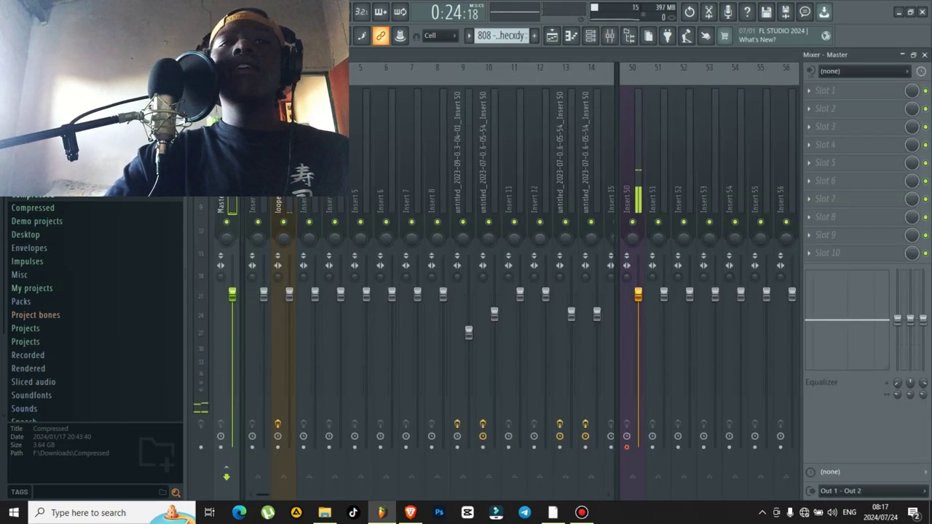
right_click(489, 405)
mouse_move(568, 195)
left_click(692, 195)
key("F9")
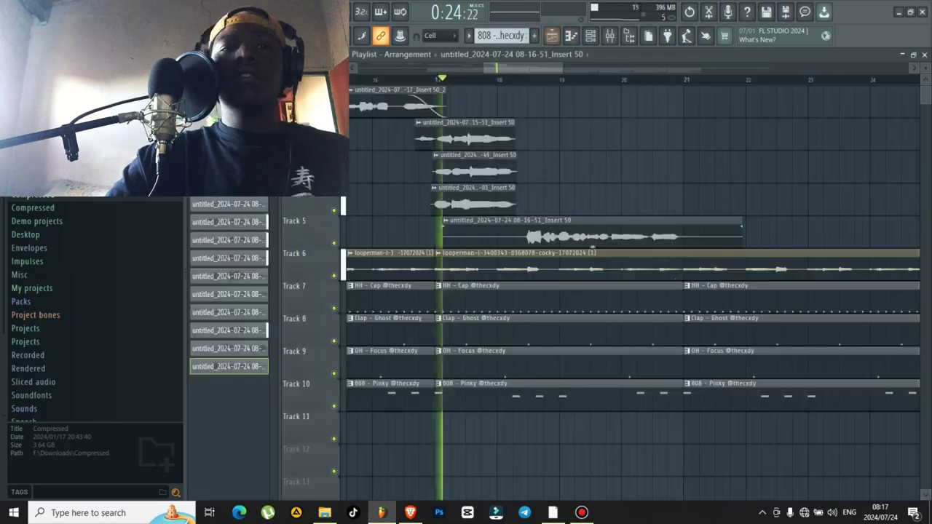
Step: Trim the silence from the start of the track 5 vocal take and move the clip to track 1
left_click_drag(513, 237, 521, 237)
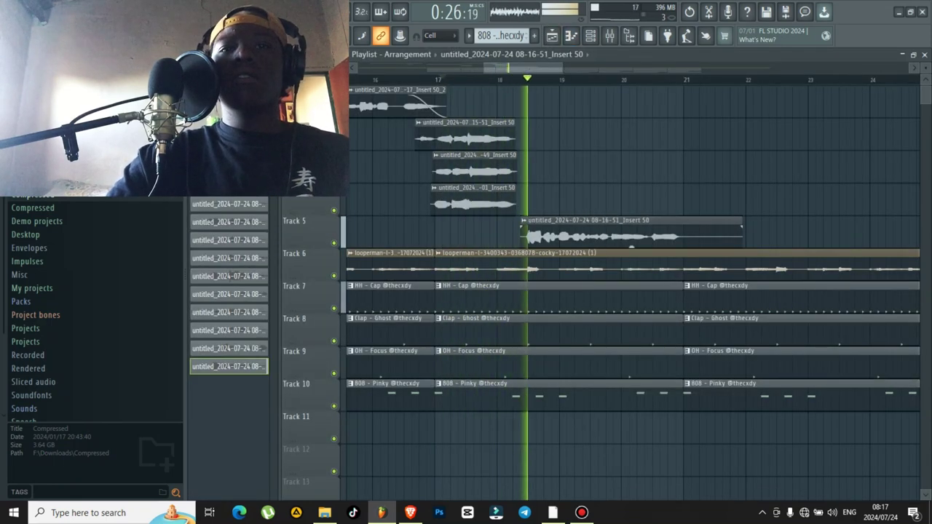
scroll(533, 237, "up", 5)
scroll(514, 236, "up", 3)
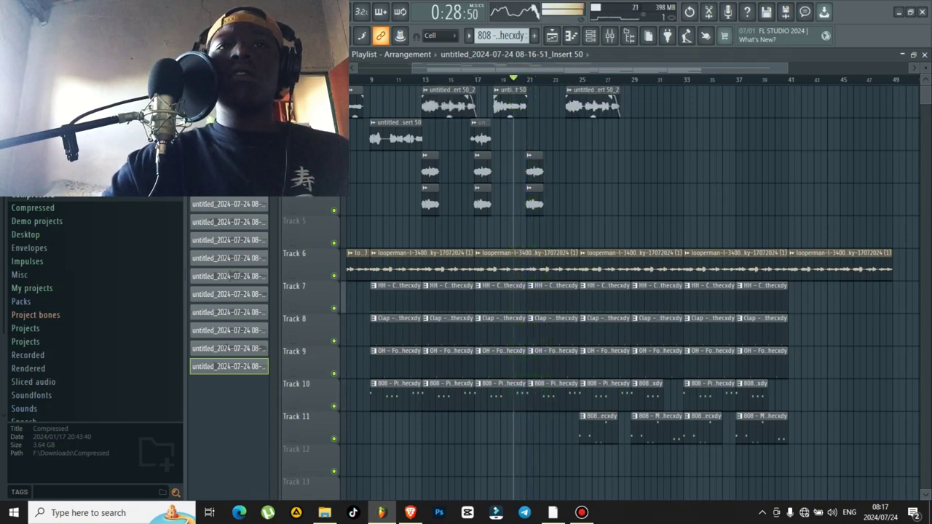
Step: Record a vocal take on track 2 up to about bar 25 and trim its start to just after bar 22
key("space")
scroll(534, 175, "up", 3)
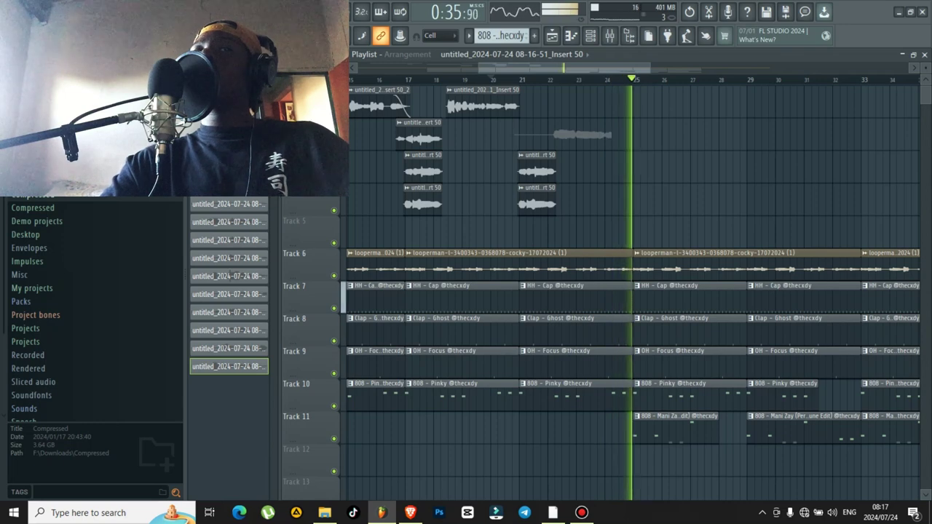
scroll(616, 175, "down", 2)
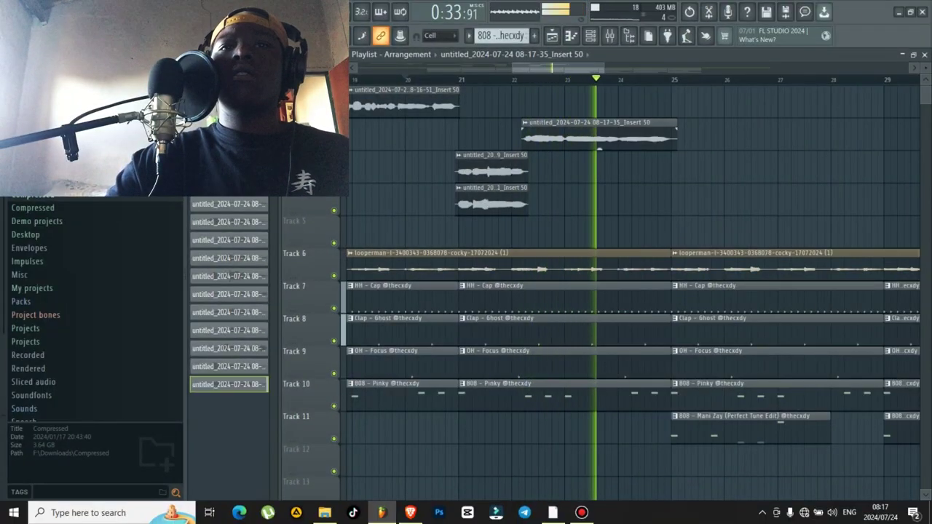
Step: Load ValhallaVintageVerb in slot 5 of mixer insert 54 and send insert 10 to that reverb insert
scroll(633, 175, "down", 5)
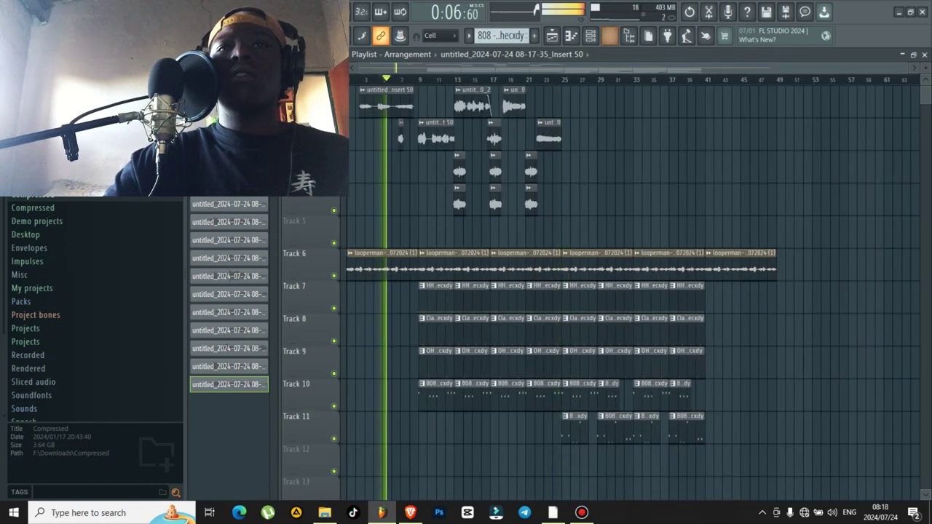
key("F9")
left_click(736, 160)
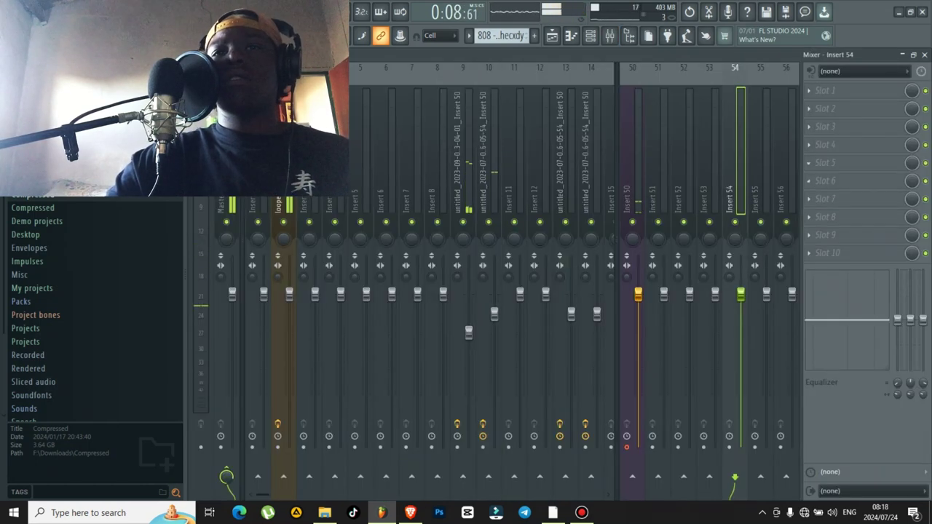
left_click(825, 162)
left_click(546, 383)
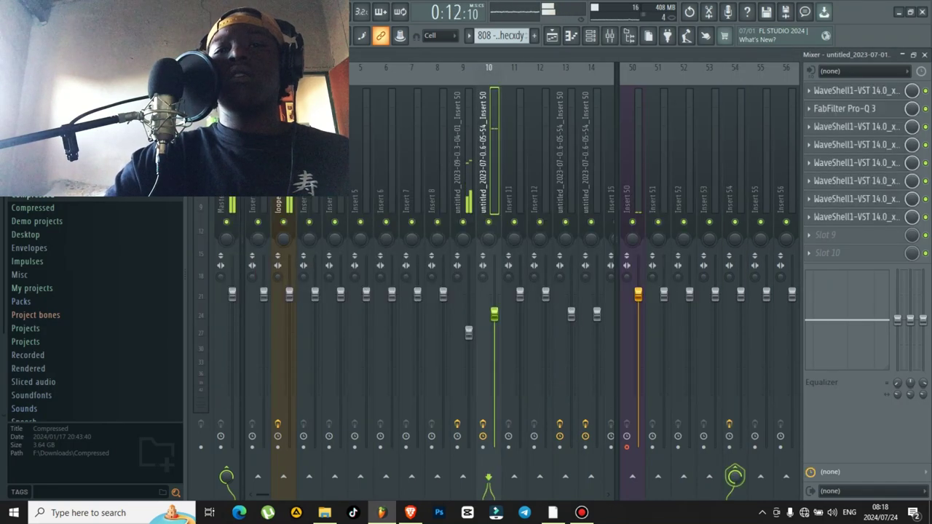
left_click(734, 477)
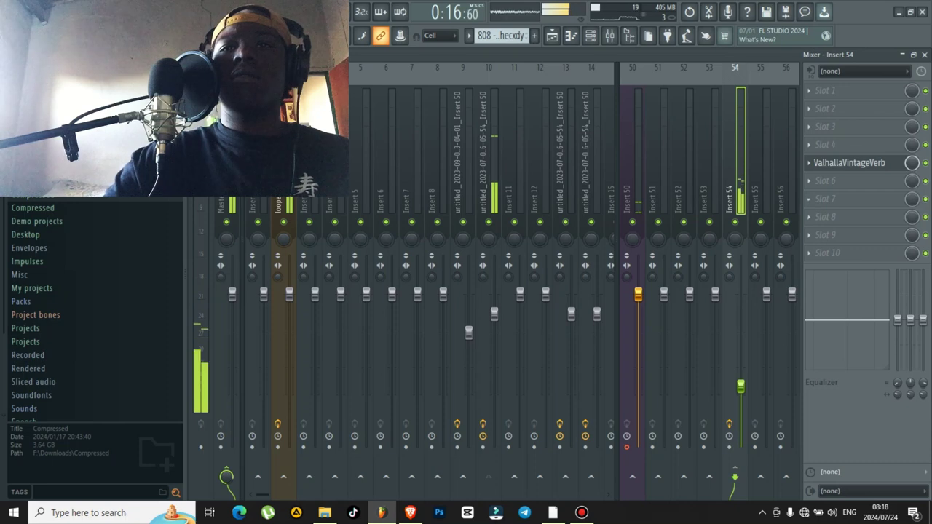
Step: Add Fruity Parametric EQ 2 after the reverb with the 20Hz + 18kHz cut preset, and move both cut points further inward
left_click(809, 180)
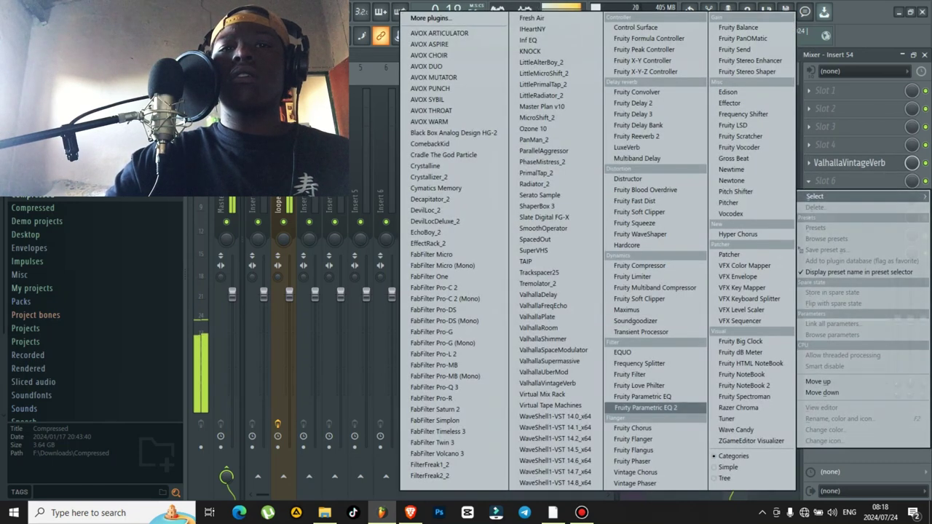
left_click(645, 407)
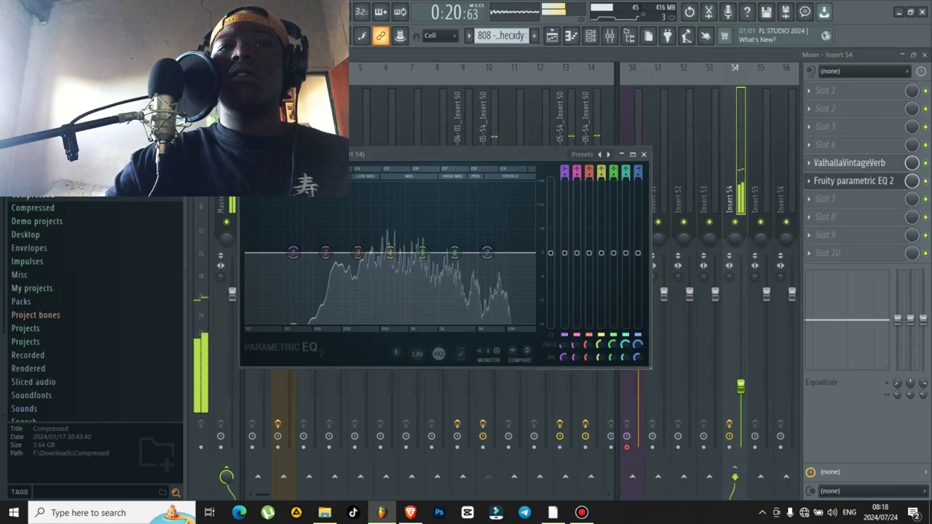
left_click(583, 155)
left_click(618, 194)
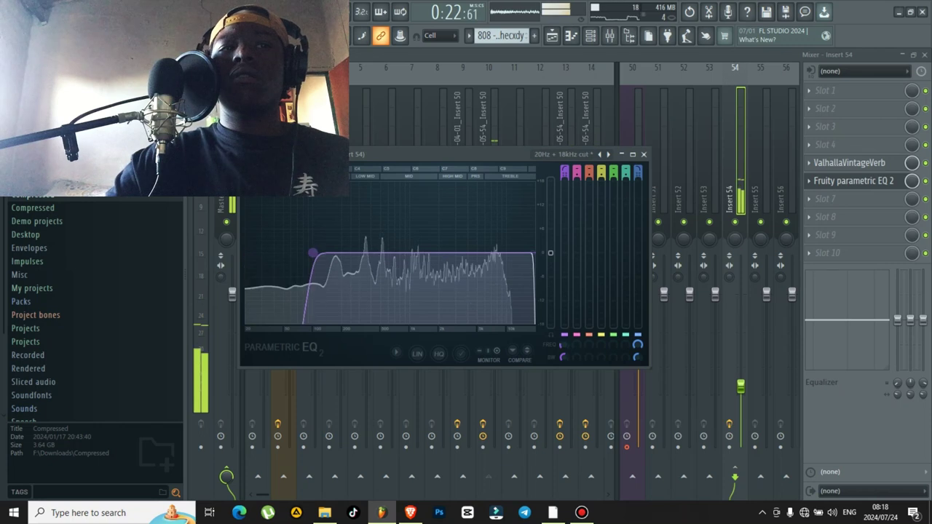
left_click_drag(313, 253, 334, 253)
left_click_drag(532, 253, 499, 253)
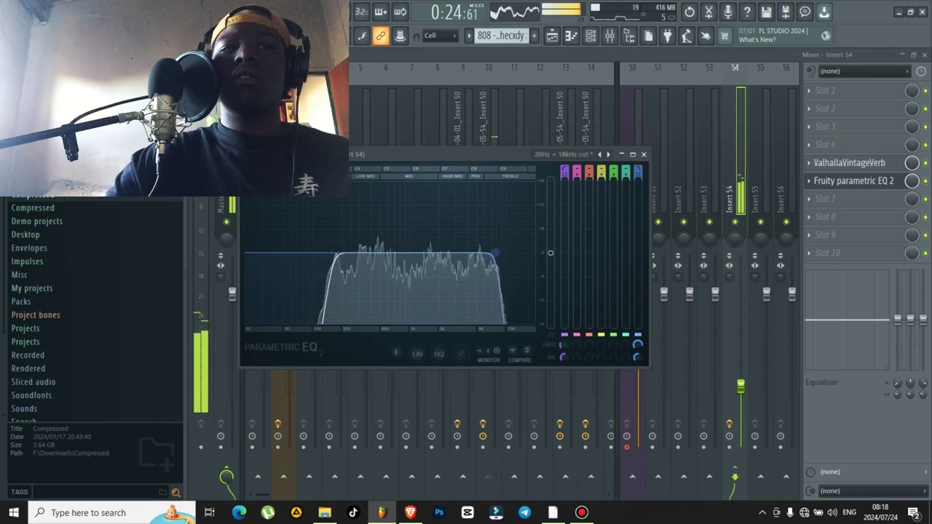
left_click(643, 155)
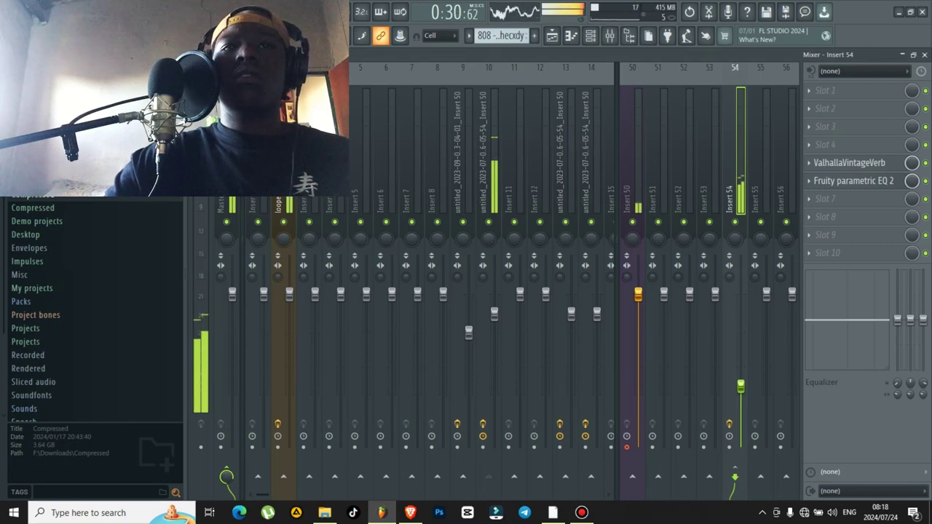
Step: Return to the playlist and record two layered vocal takes from about bar 24 to bar 33
key("F5")
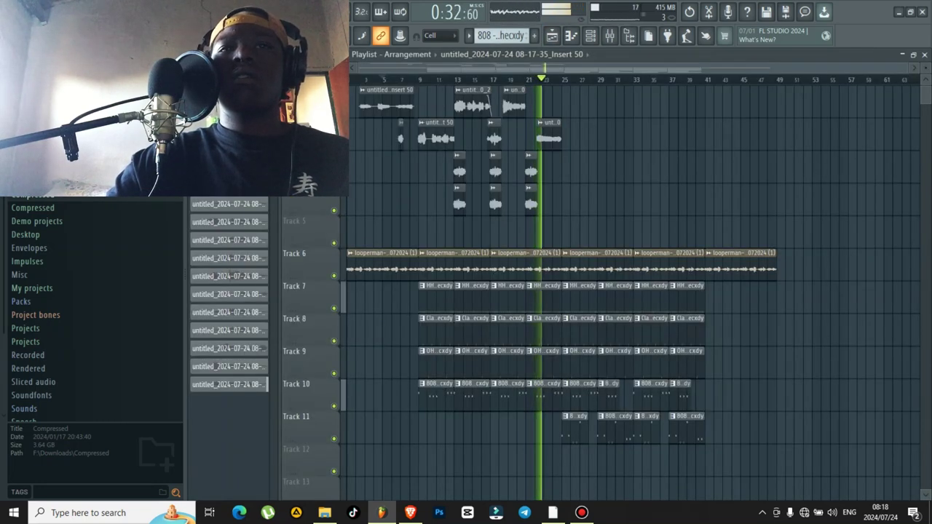
scroll(599, 219, "up", 3)
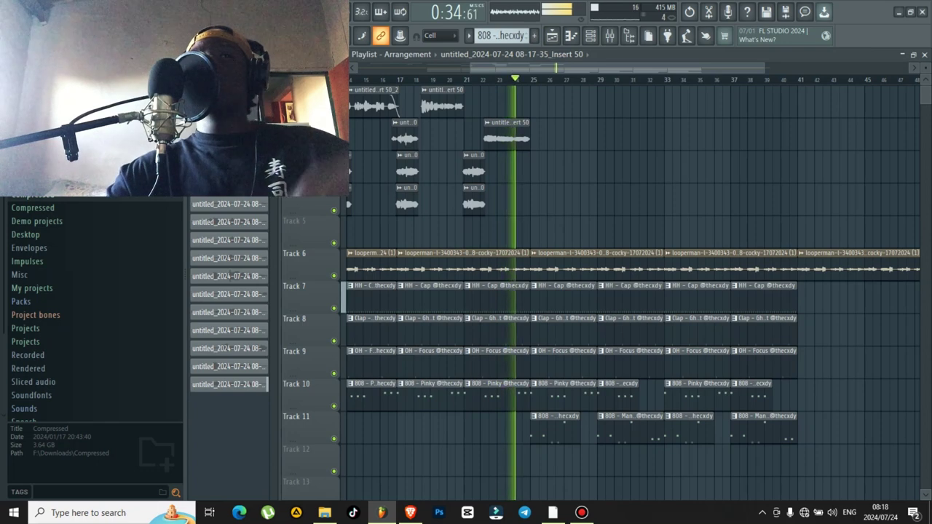
scroll(633, 277, "up", 2)
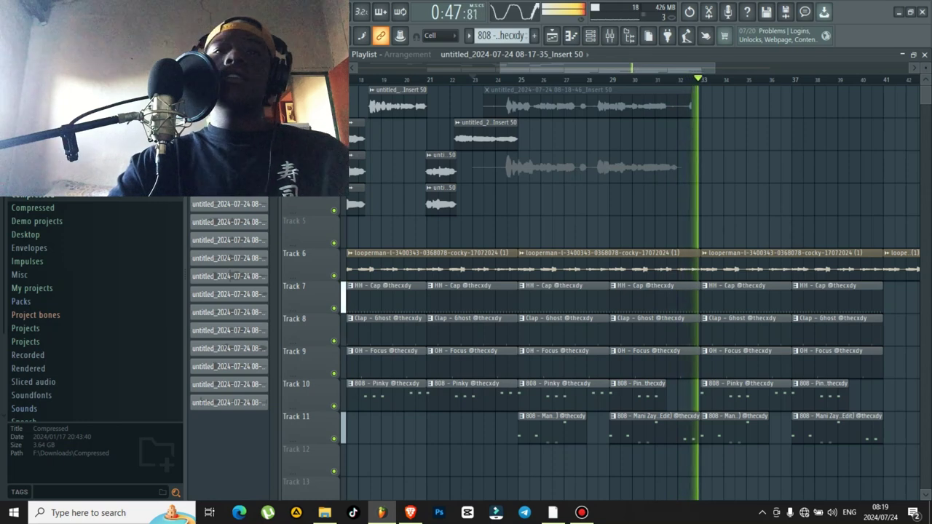
key("space")
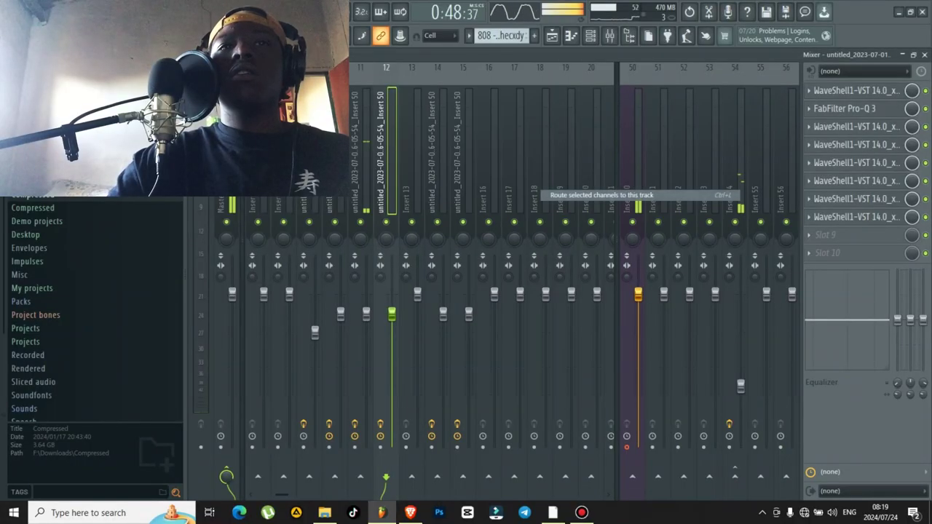
Step: Trim both ends of the takes on tracks 3 and 4 and cut out the silent gap around bar 28 on track 4
left_click(552, 36)
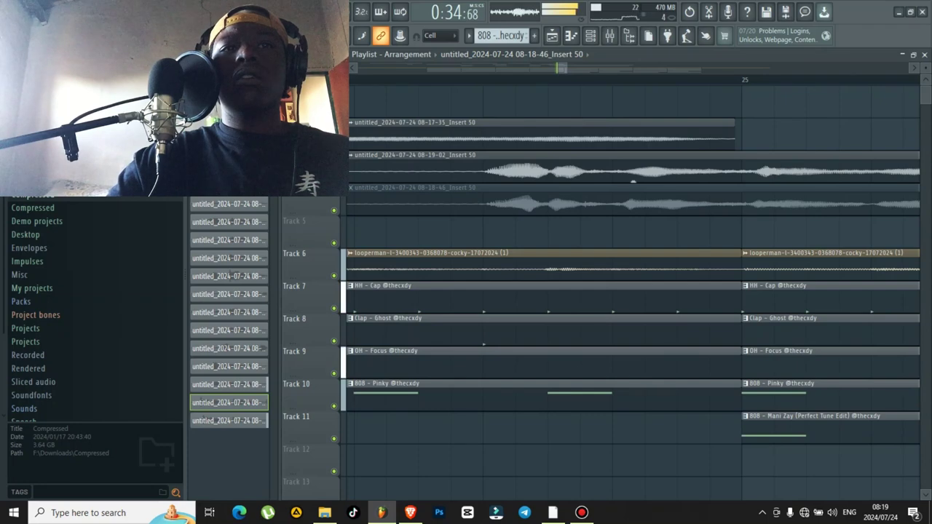
left_click_drag(472, 149, 472, 218)
scroll(473, 204, "down", 1)
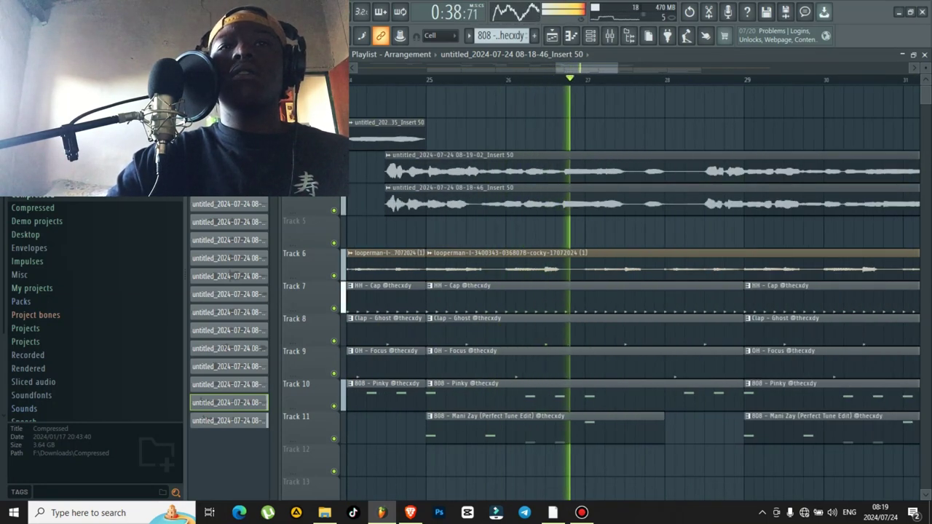
scroll(521, 204, "down", 4)
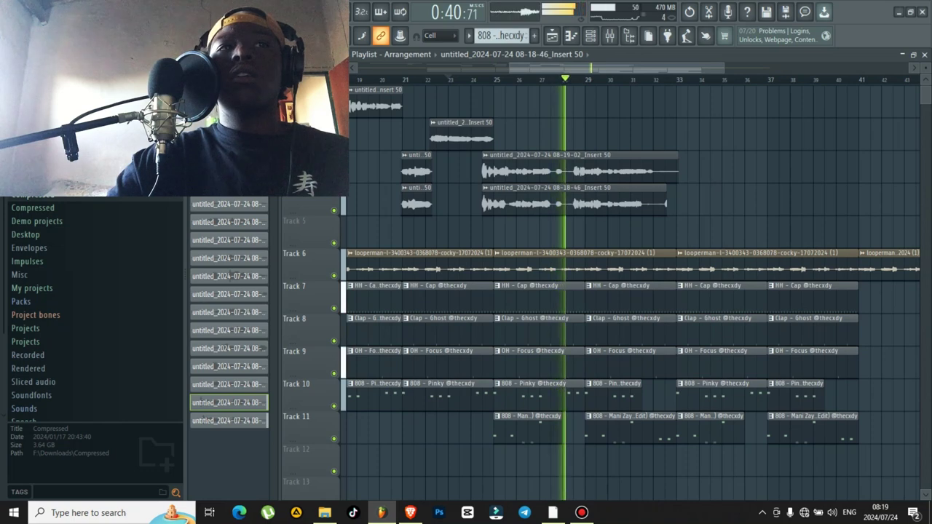
right_click(647, 200)
scroll(557, 193, "up", 4)
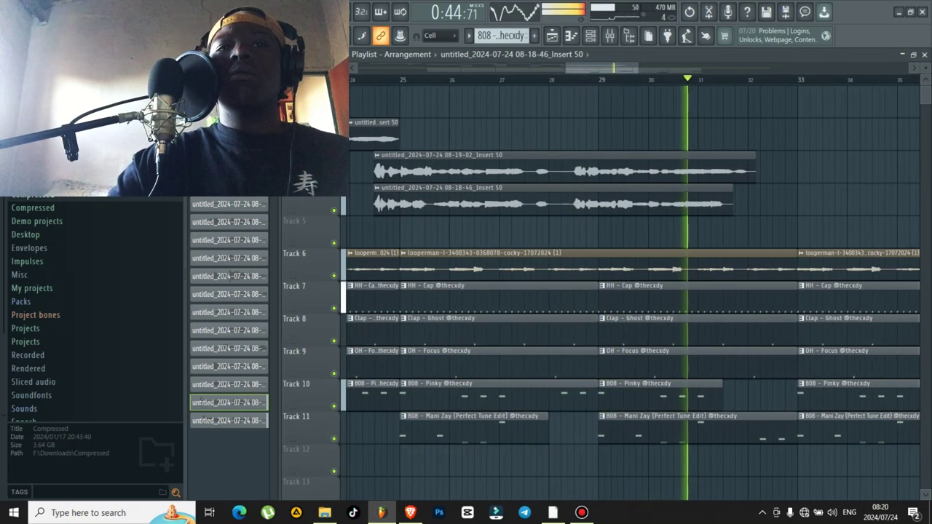
right_click(471, 199)
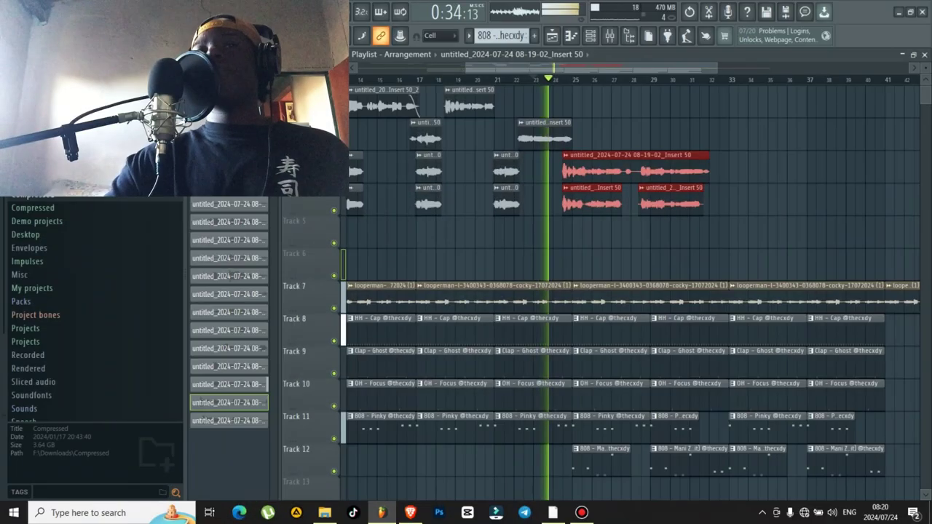
Step: Mute the take on track 5, insert a playlist track below it, and record another vocal layer on track 6 from bar 24
scroll(561, 193, "up", 3)
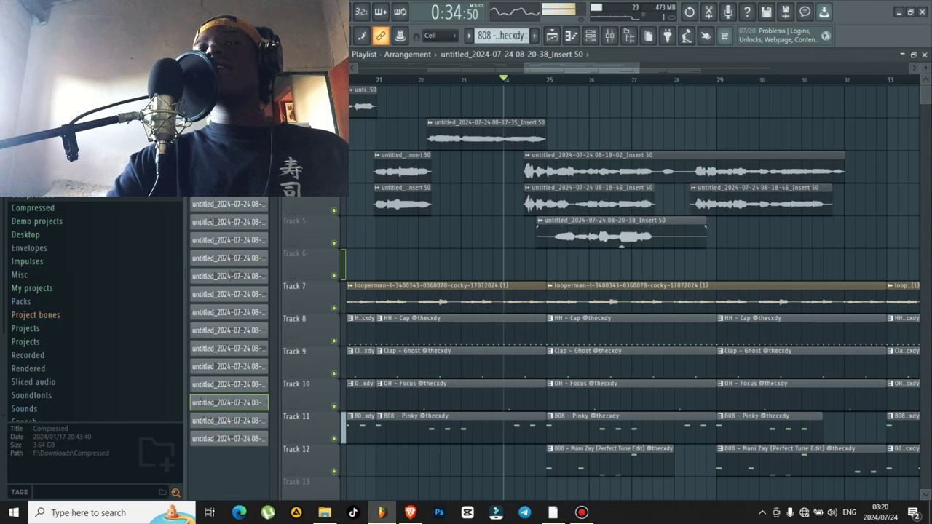
right_click(316, 222)
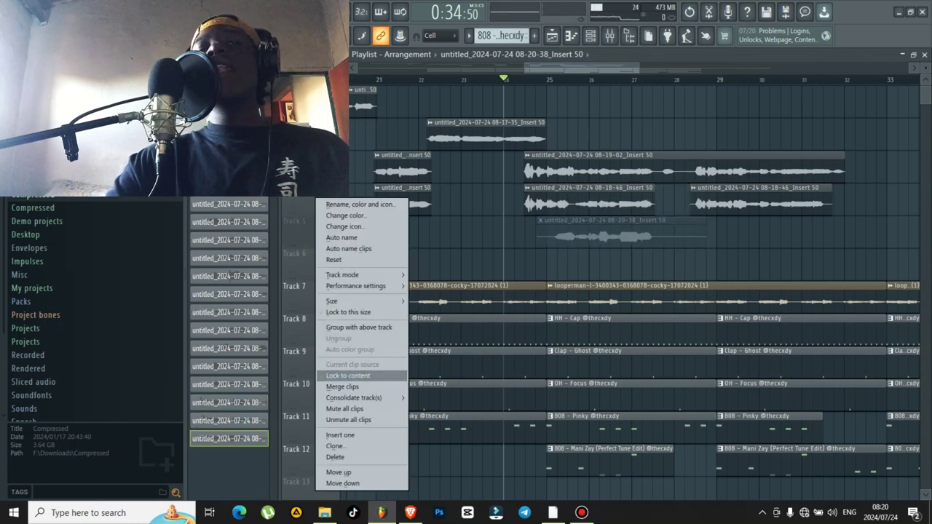
left_click(340, 435)
key("space")
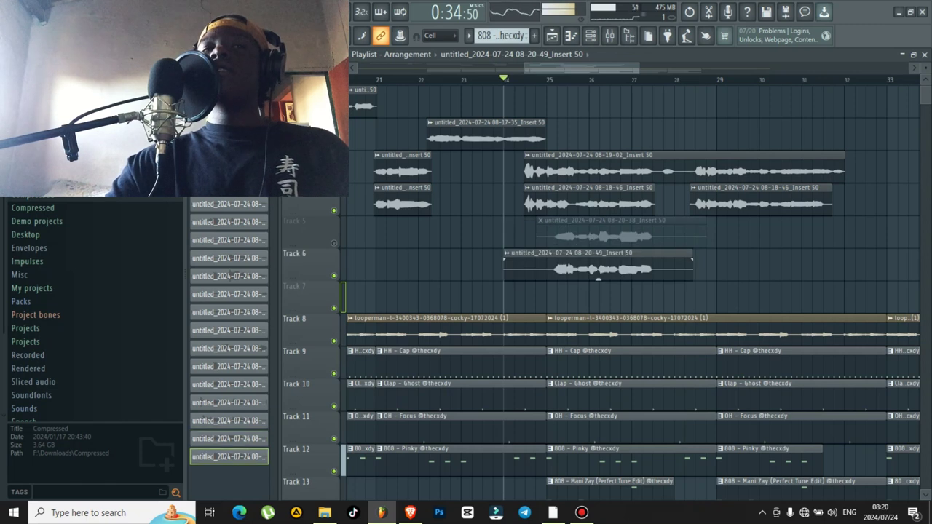
Step: Mute track 6, insert another playlist track, and record a third layer of the same vocal line on track 7
left_click(334, 276)
right_click(323, 290)
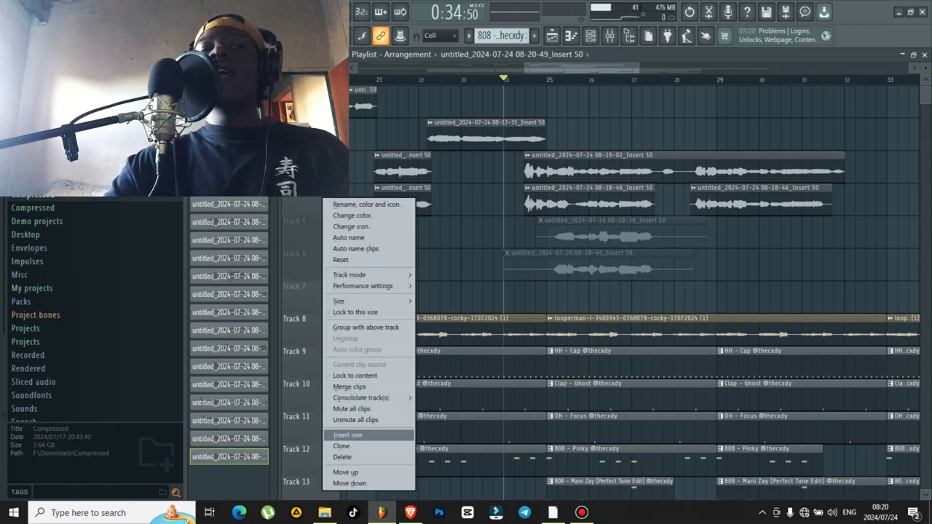
left_click(349, 436)
key("space")
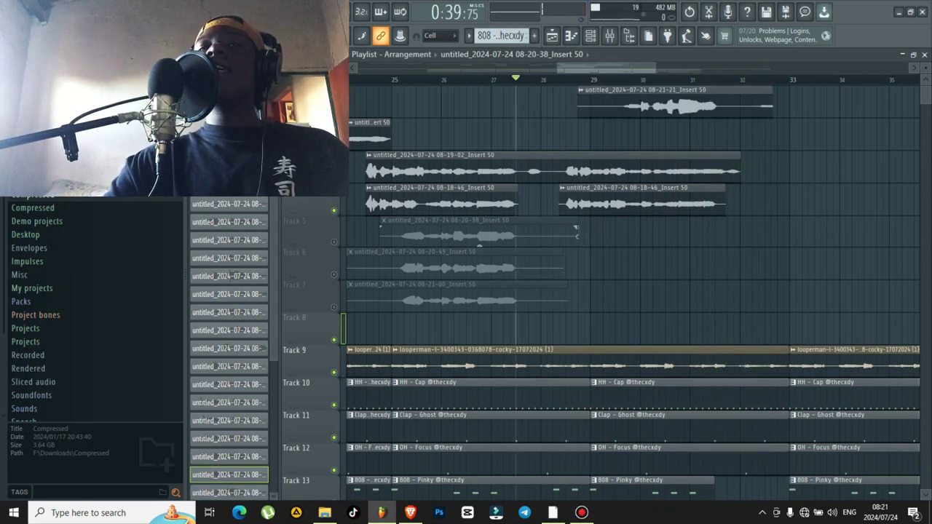
Step: Record repeated vocal layers around bars 29 to 32, moving the first finished take to track 5 and the second to track 6
left_click_drag(675, 104, 668, 234)
key("space")
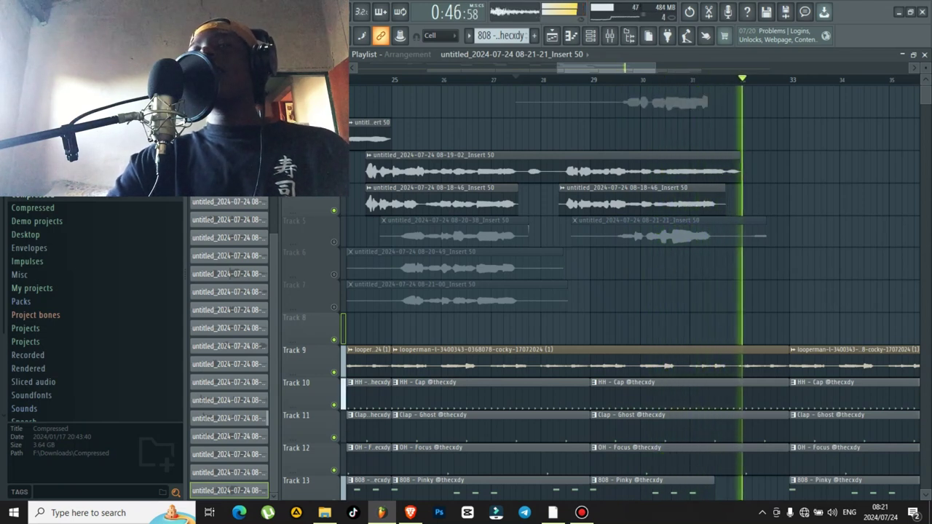
key("space")
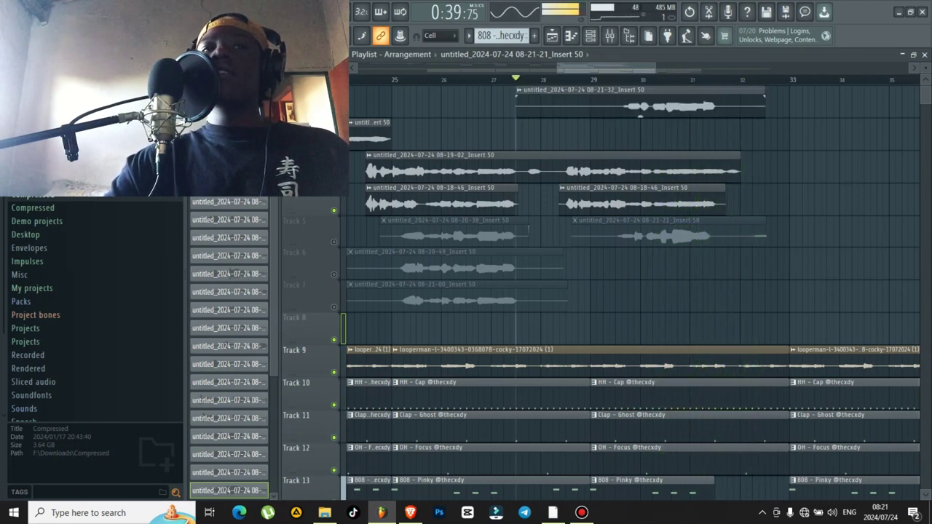
left_click_drag(681, 104, 681, 267)
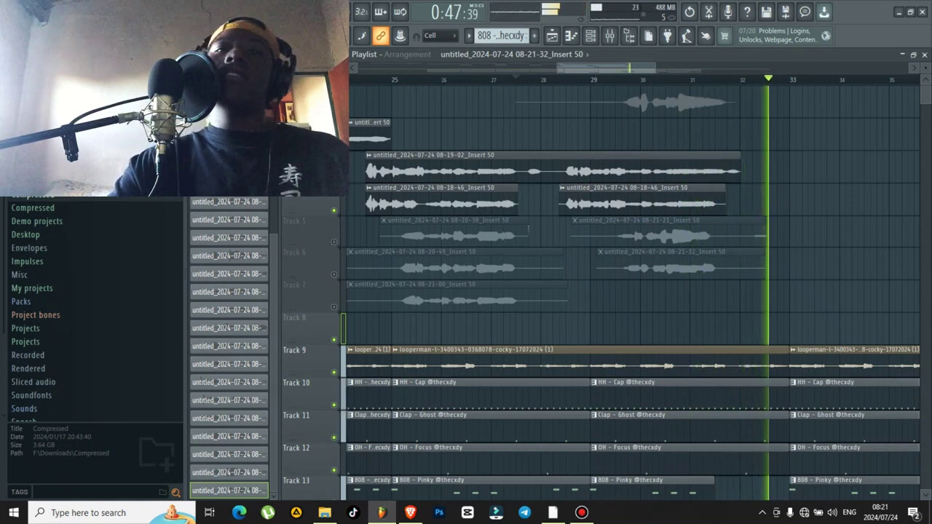
key("space")
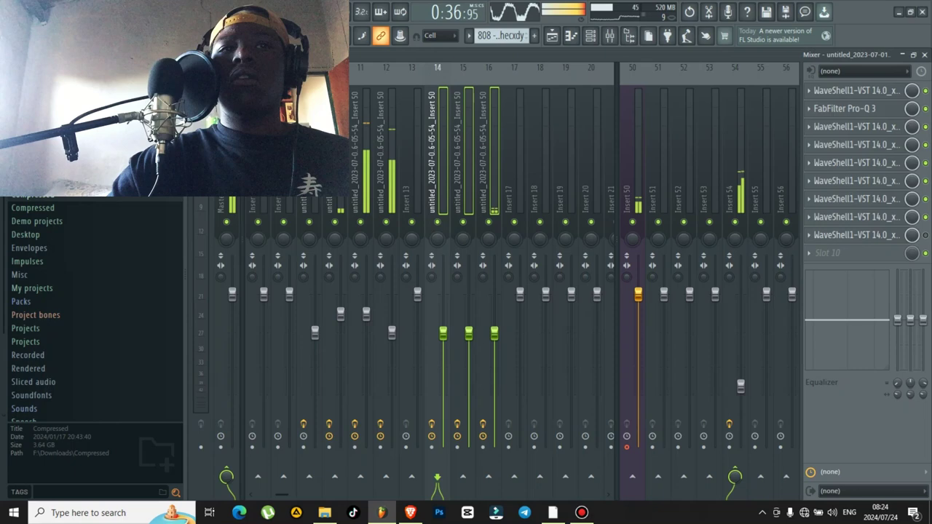
Step: Load FabFilter Pro-MB in slot 5 of mixer insert 51 with the Single Vocal Enhancement preset
left_click(459, 157)
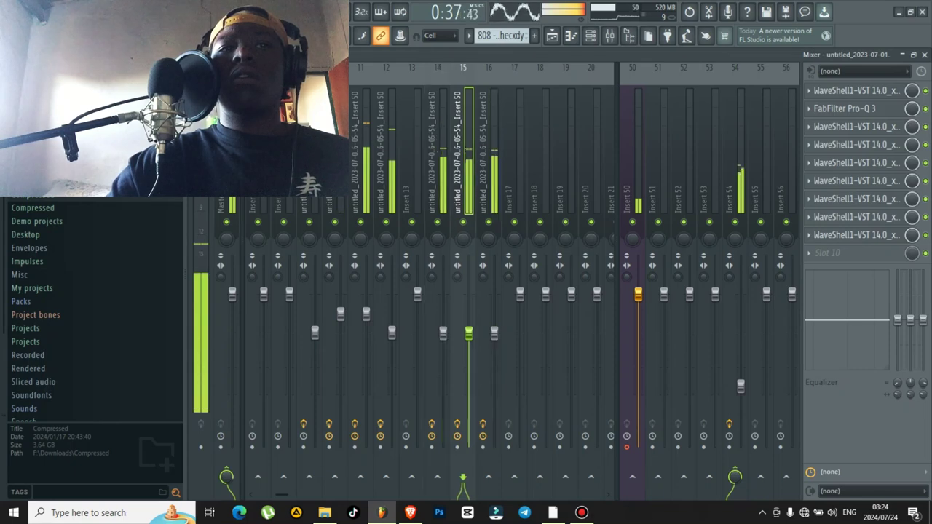
left_click(485, 157)
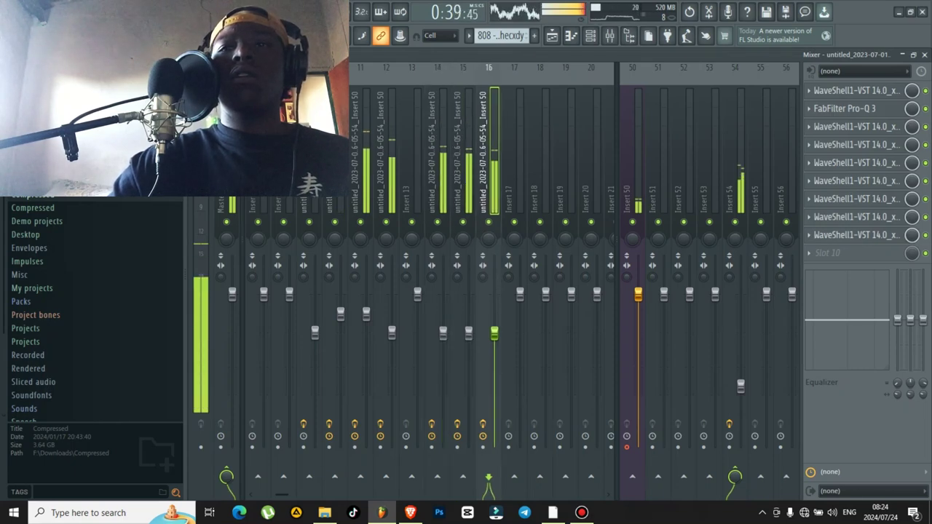
left_click(657, 157)
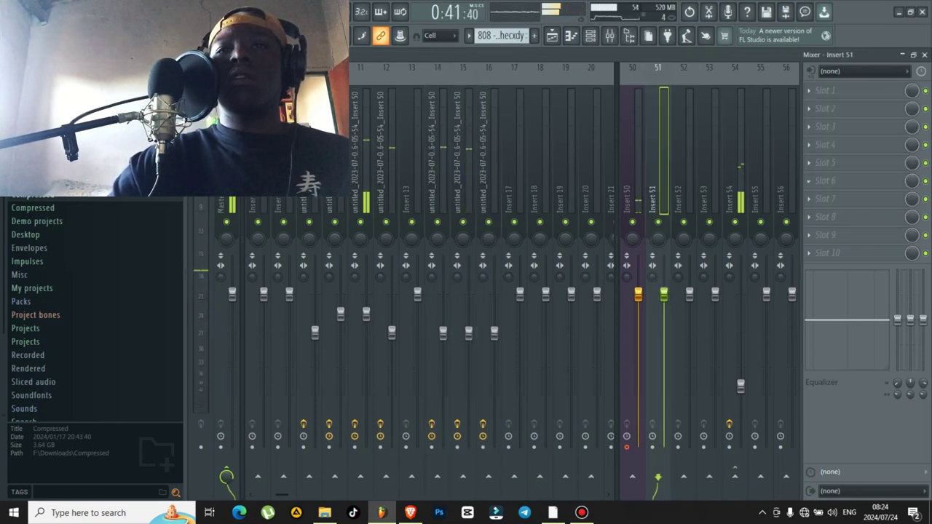
left_click(809, 163)
mouse_move(819, 179)
left_click(453, 366)
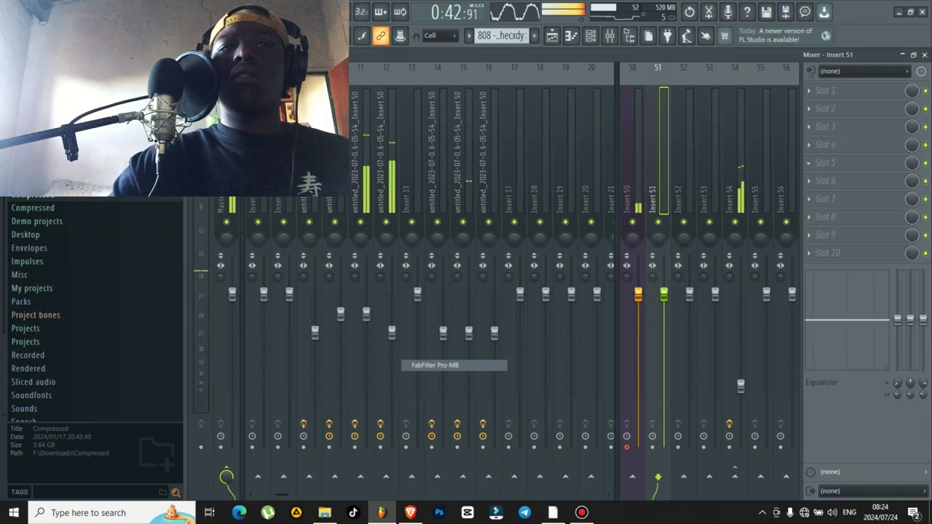
left_click(622, 188)
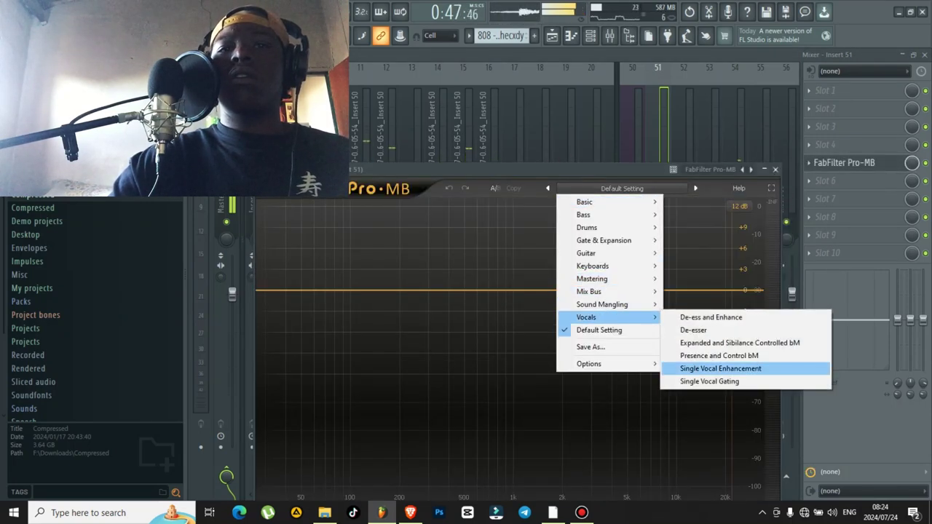
left_click(728, 366)
left_click(775, 169)
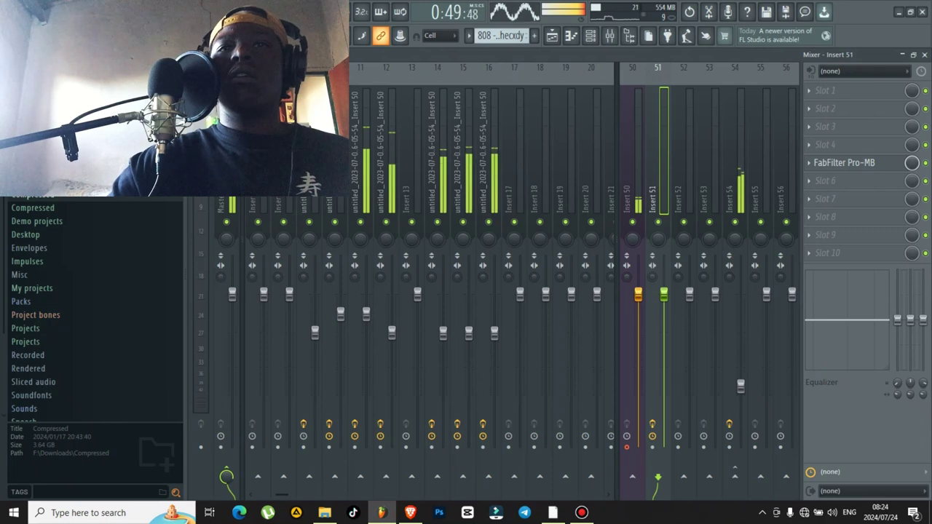
Step: Load FabFilter Saturn 2 in slot 5 of mixer insert 52 with the Warm Tube Base - 4 Bands SM preset
left_click(684, 145)
left_click(826, 162)
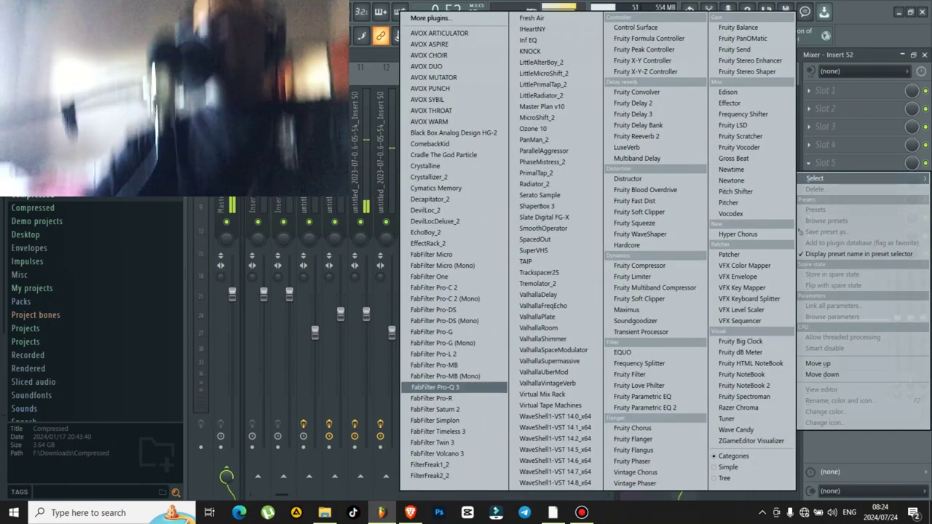
left_click(434, 410)
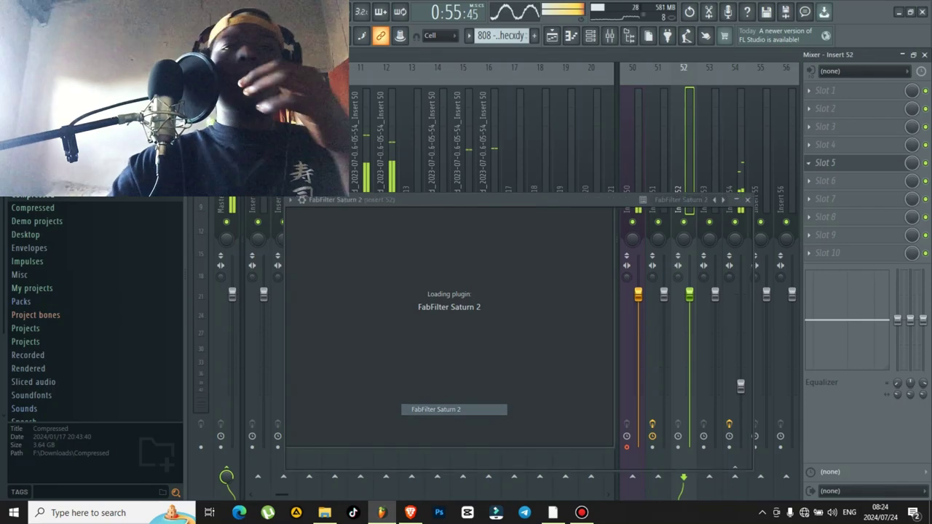
left_click(625, 219)
mouse_move(612, 233)
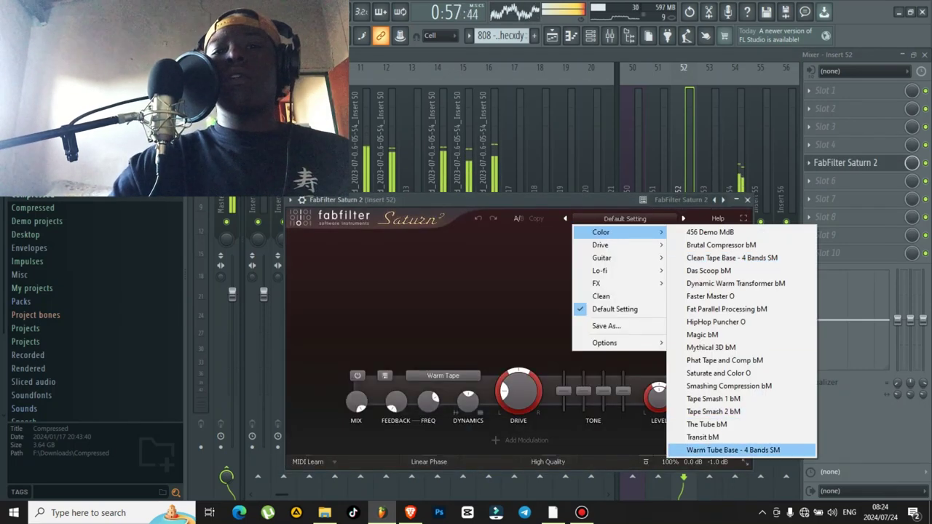
left_click(742, 449)
left_click(747, 199)
Step: Load FabFilter Saturn 2 in slot 5 of mixer insert 53
left_click(716, 175)
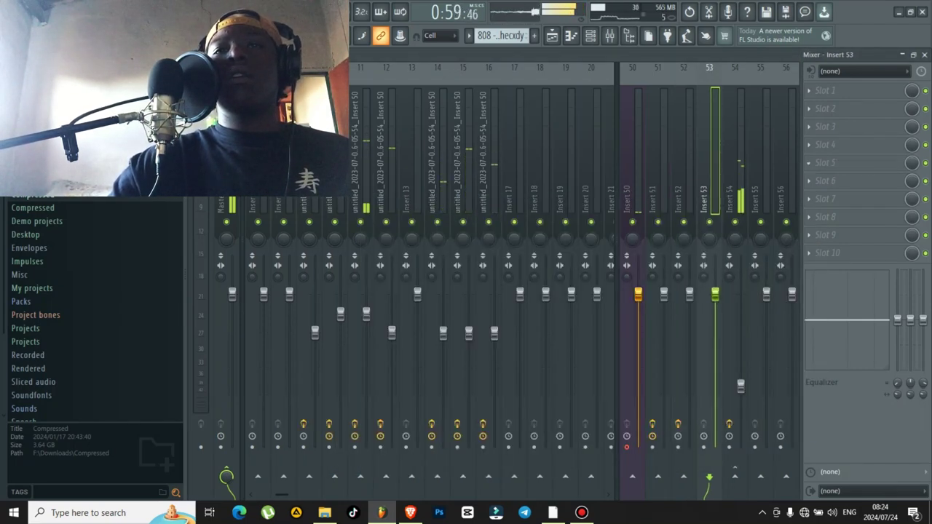
left_click(809, 163)
mouse_move(815, 178)
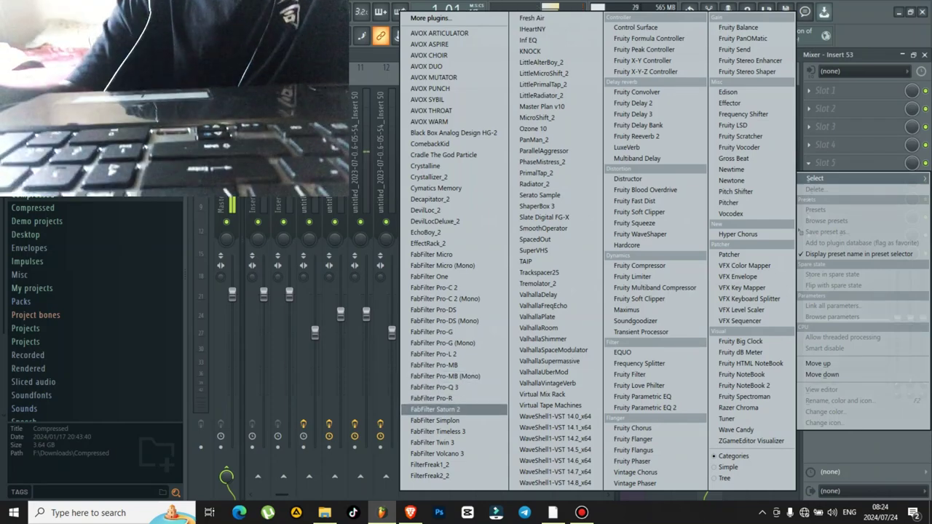
left_click(435, 410)
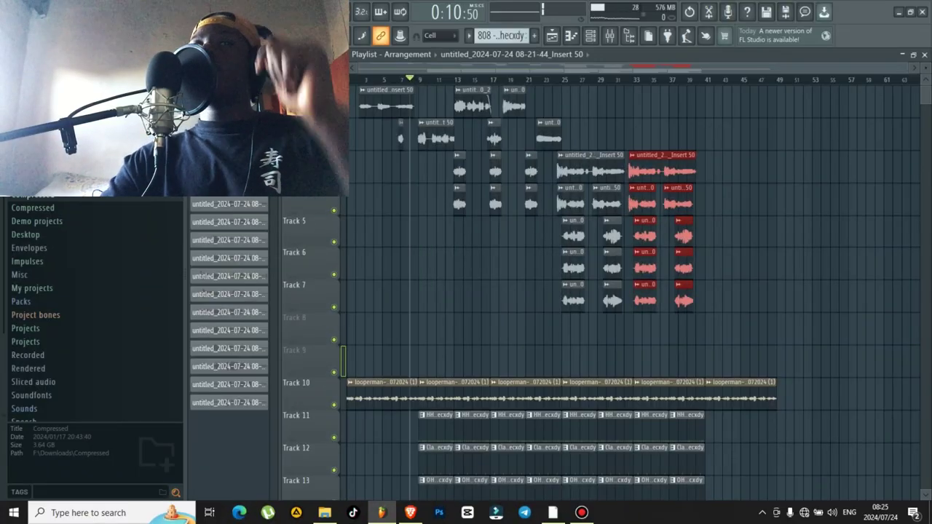
Step: Deselect the vocal clips in the playlist and play back the arrangement with the layered vocals
left_click(747, 103)
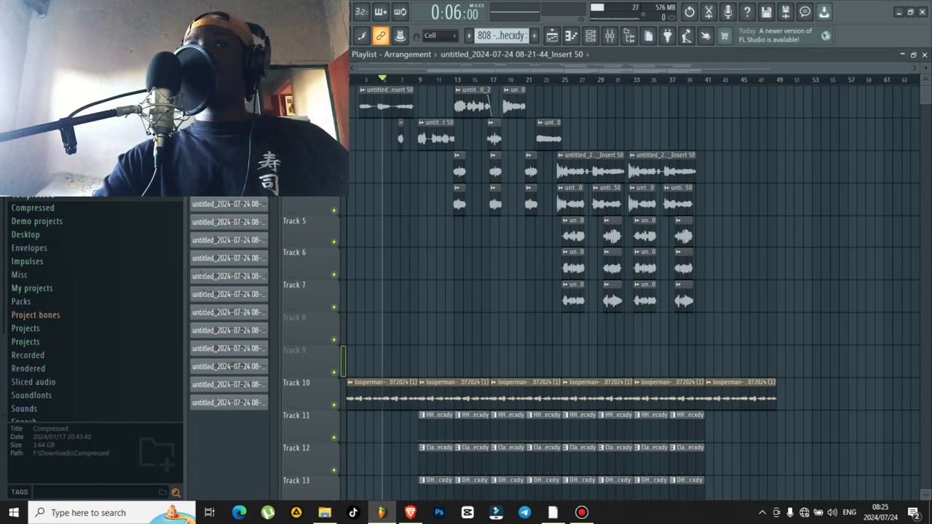
key("space")
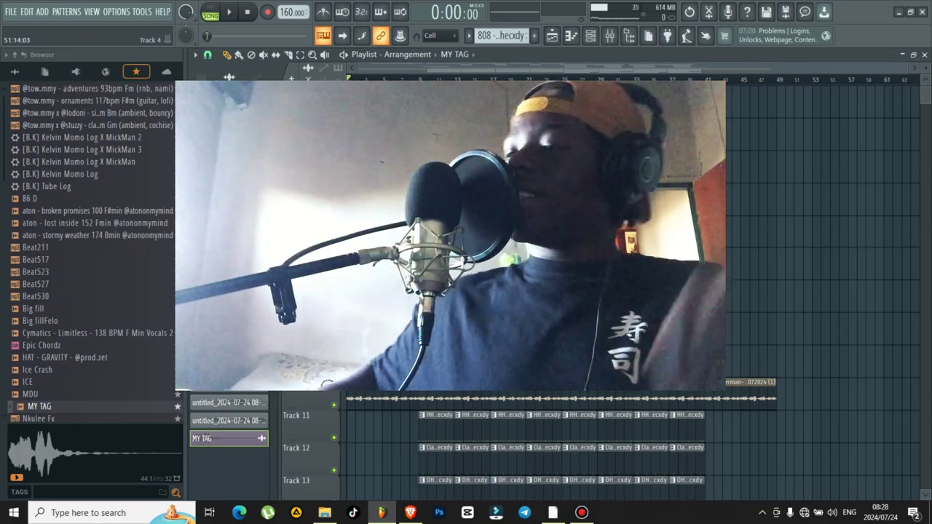
key("space")
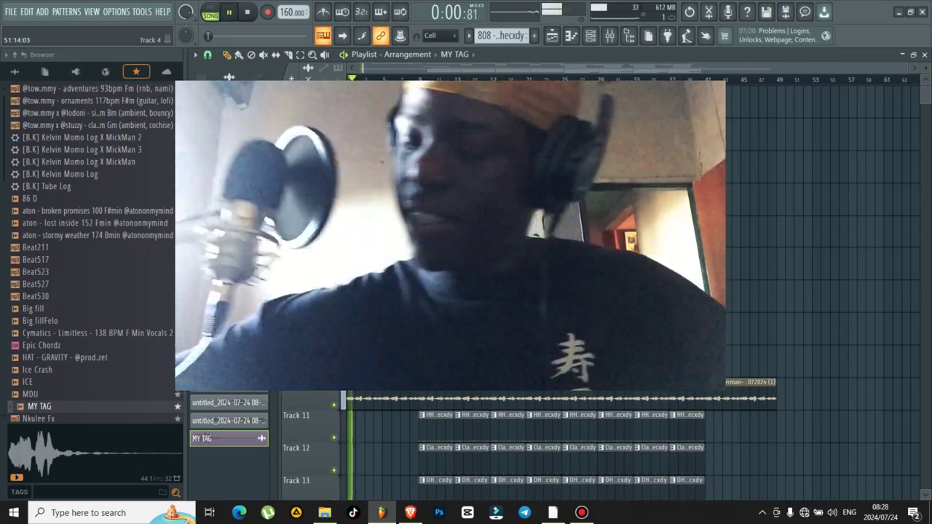